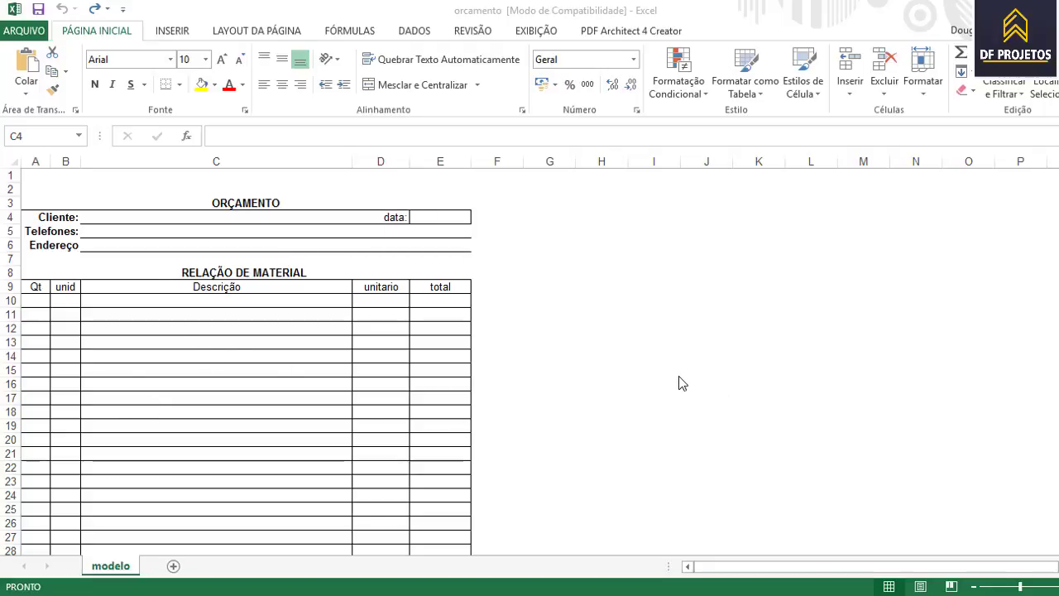
- Overwrite the ORÇAMENTO title in merged cell A3 with MECANICA JOÃO MECANICO
{"action": "scroll", "coordinate": [627, 329], "scroll_direction": "down", "scroll_amount": 10}
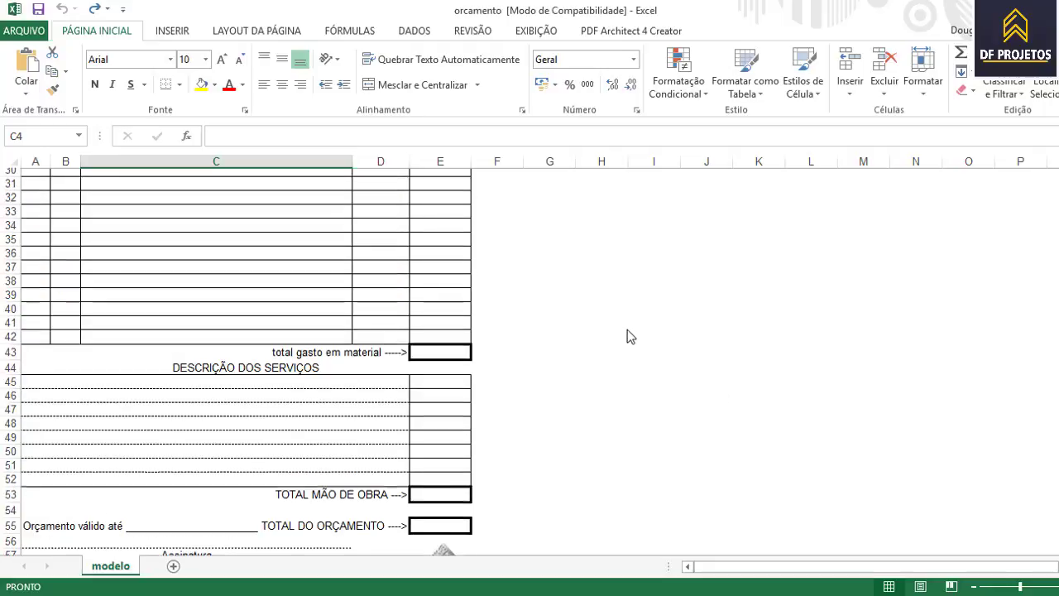
{"action": "scroll", "coordinate": [627, 329], "scroll_direction": "up", "scroll_amount": 10}
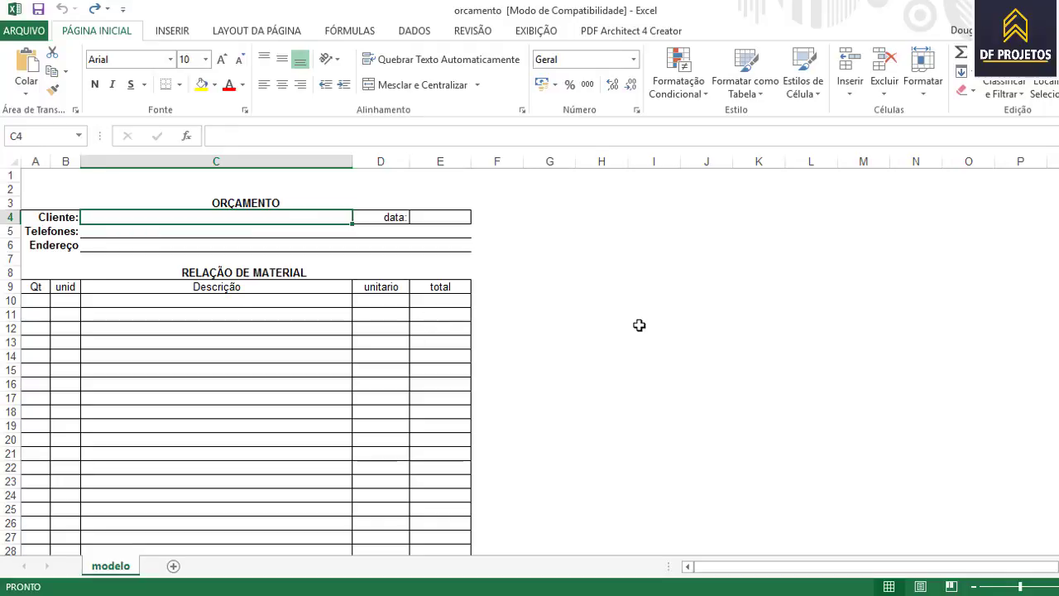
{"action": "scroll", "coordinate": [591, 329], "scroll_direction": "down", "scroll_amount": 17}
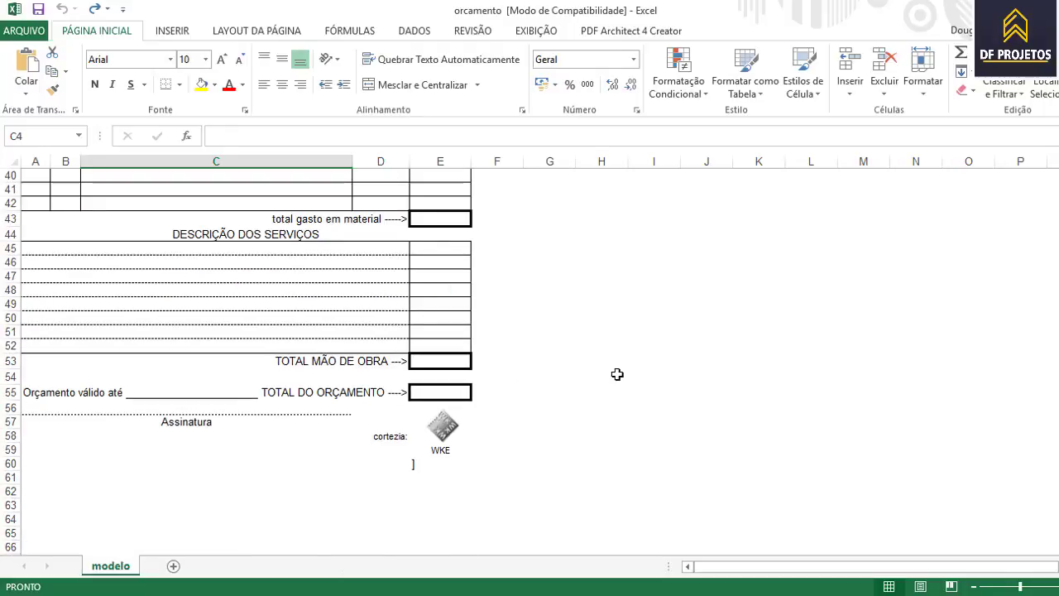
{"action": "scroll", "coordinate": [614, 378], "scroll_direction": "up", "scroll_amount": 17}
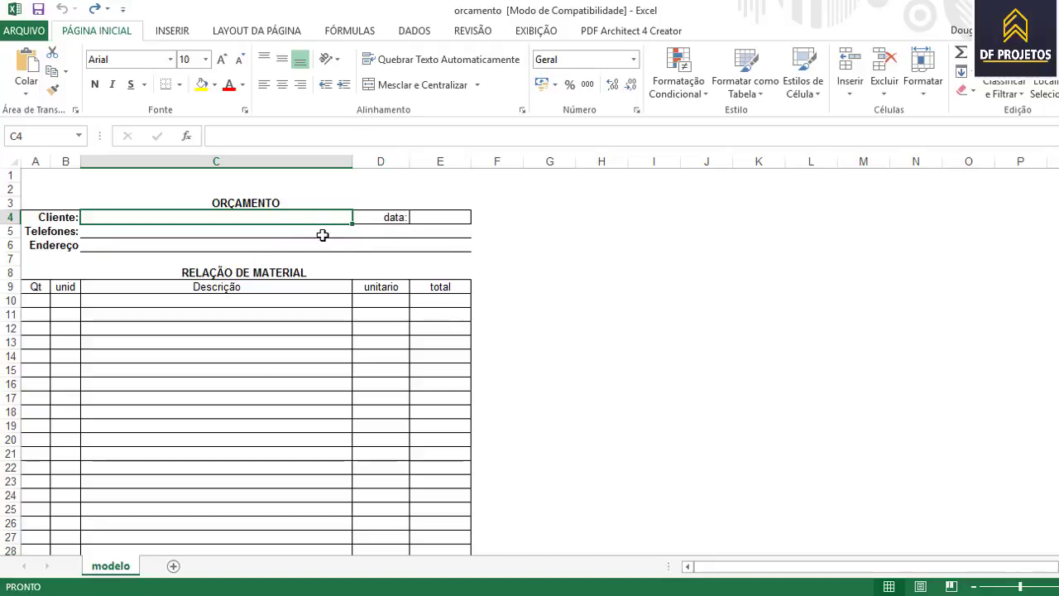
{"action": "left_click", "coordinate": [256, 202]}
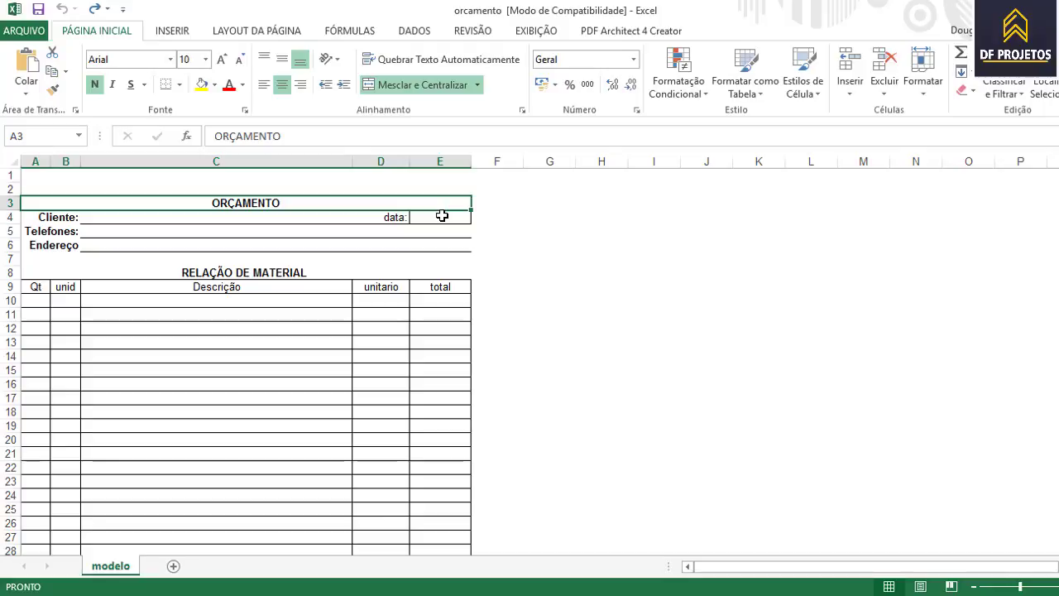
{"action": "type", "text": "m"}
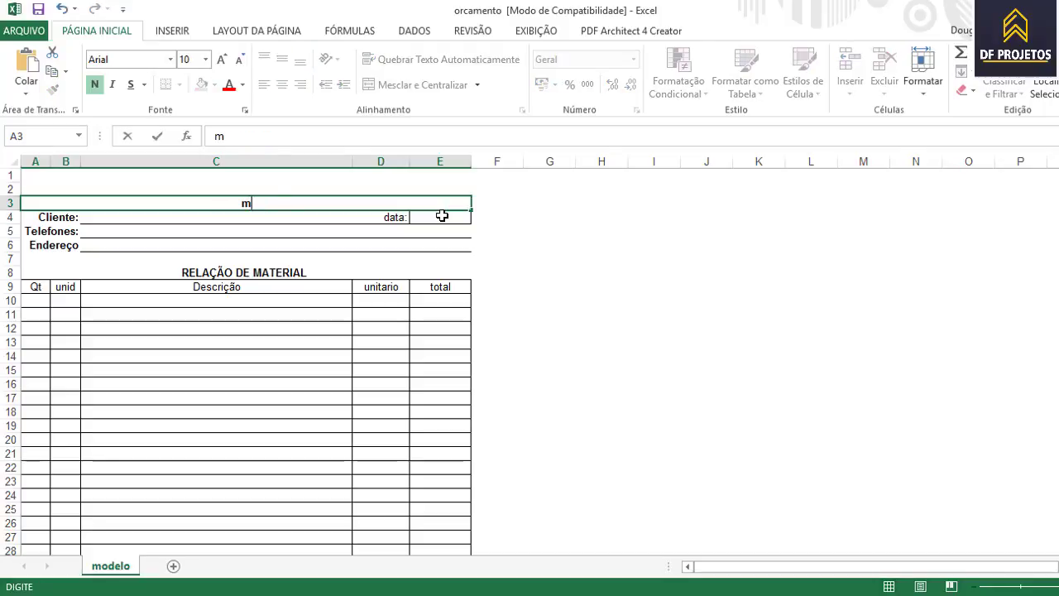
{"action": "key", "text": "BackSpace"}
{"action": "type", "text": "MA"}
{"action": "key", "text": "BackSpace"}
{"action": "type", "text": "ECANI"}
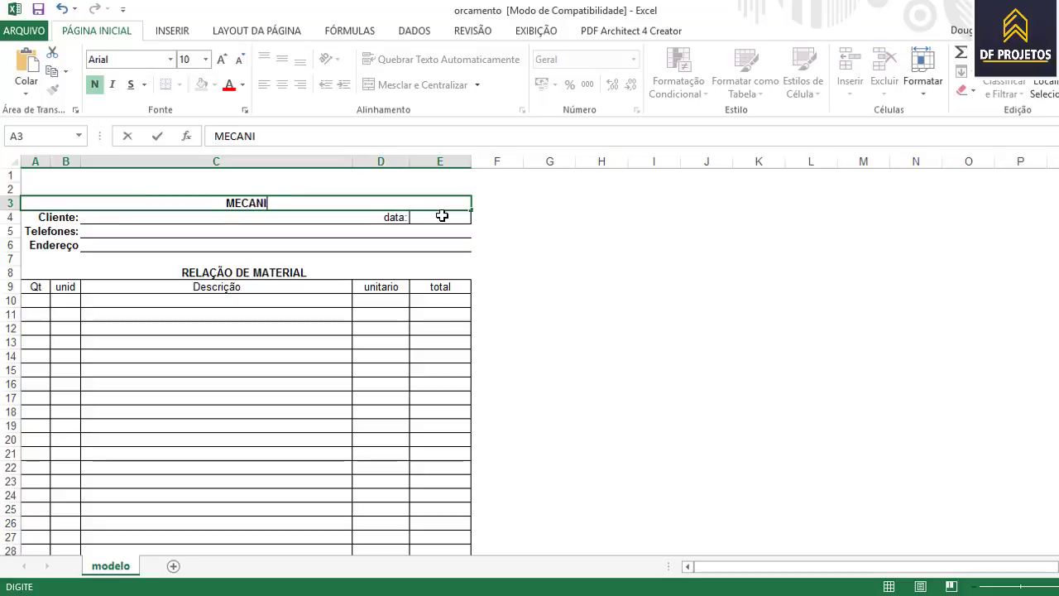
{"action": "type", "text": "CA JÃO"}
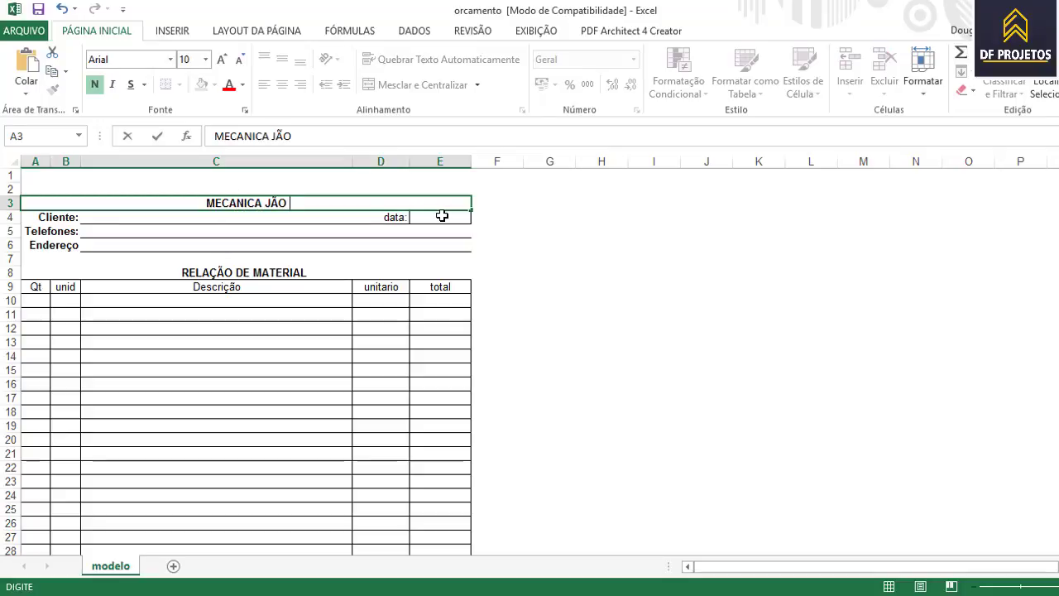
{"action": "key", "text": "BackSpace"}
{"action": "key", "text": "BackSpace"}
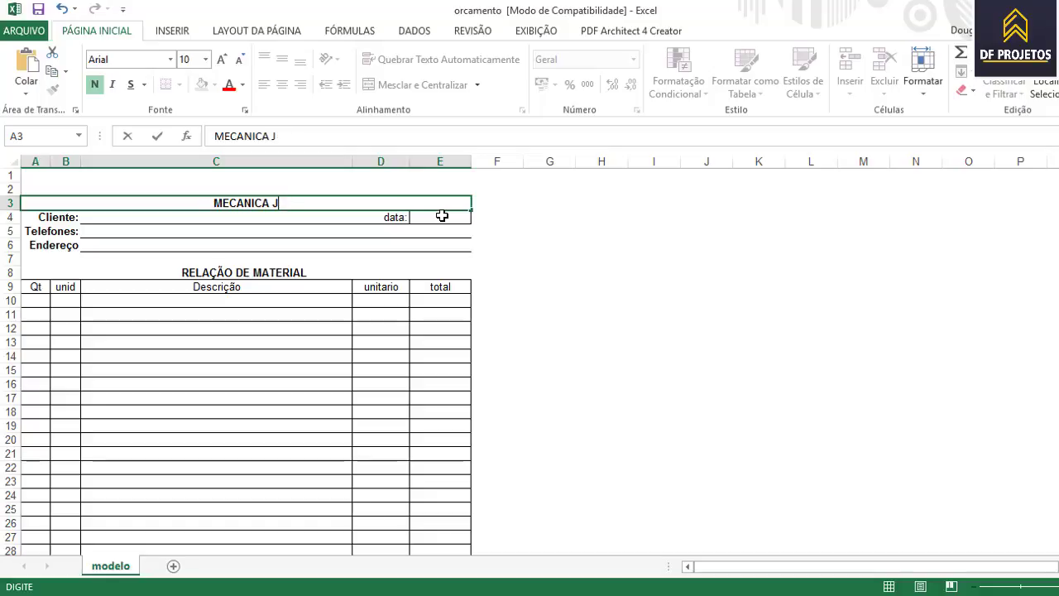
{"action": "type", "text": "OÃO ME"}
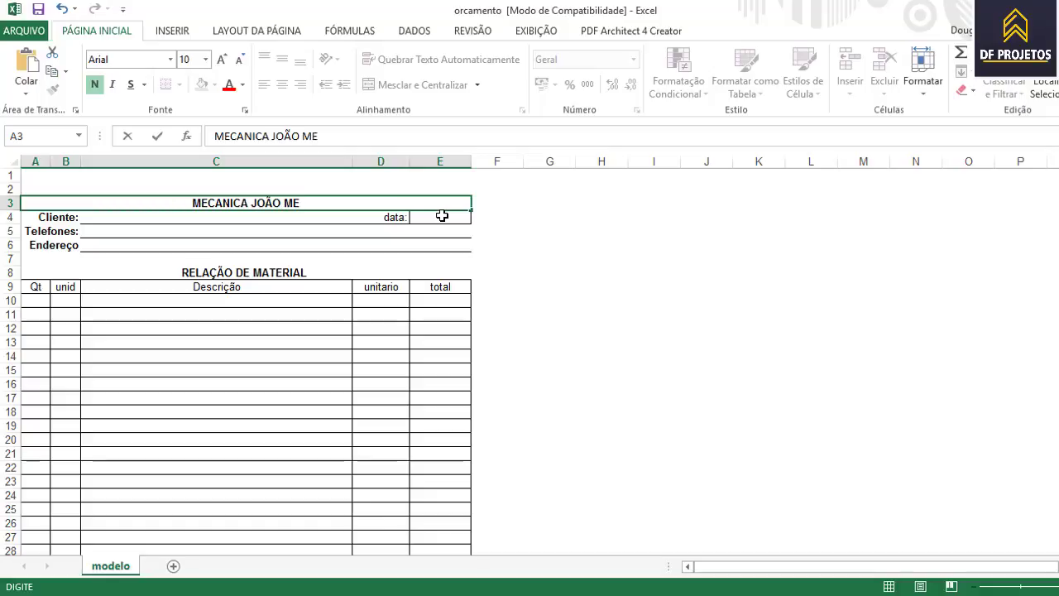
{"action": "type", "text": "CANICO"}
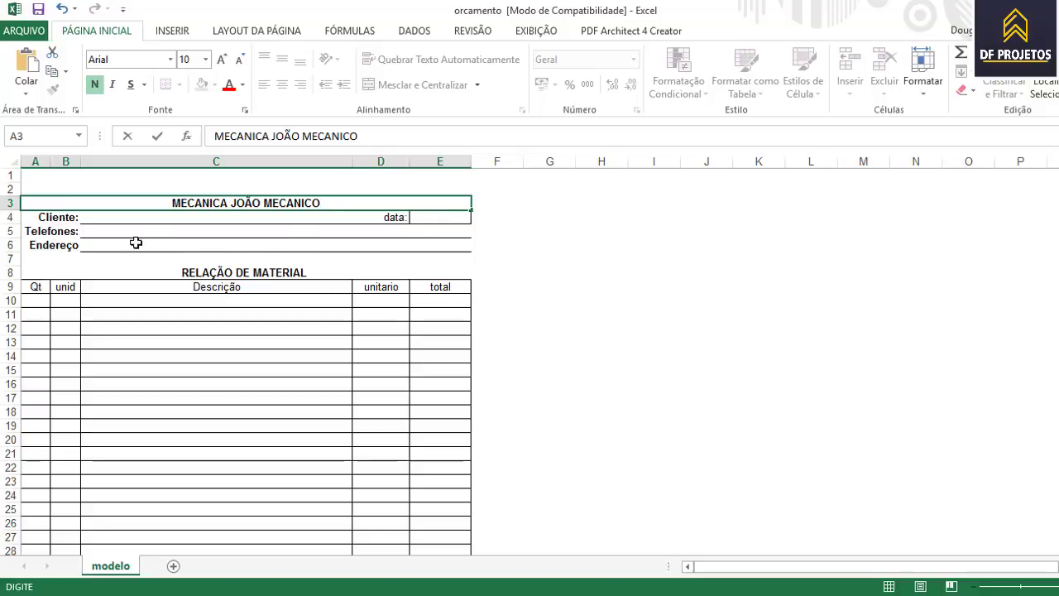
{"action": "left_click", "coordinate": [276, 219]}
- Enter the client's full name in C4 and the date 28/01/17 in E4
{"action": "type", "text": "d"}
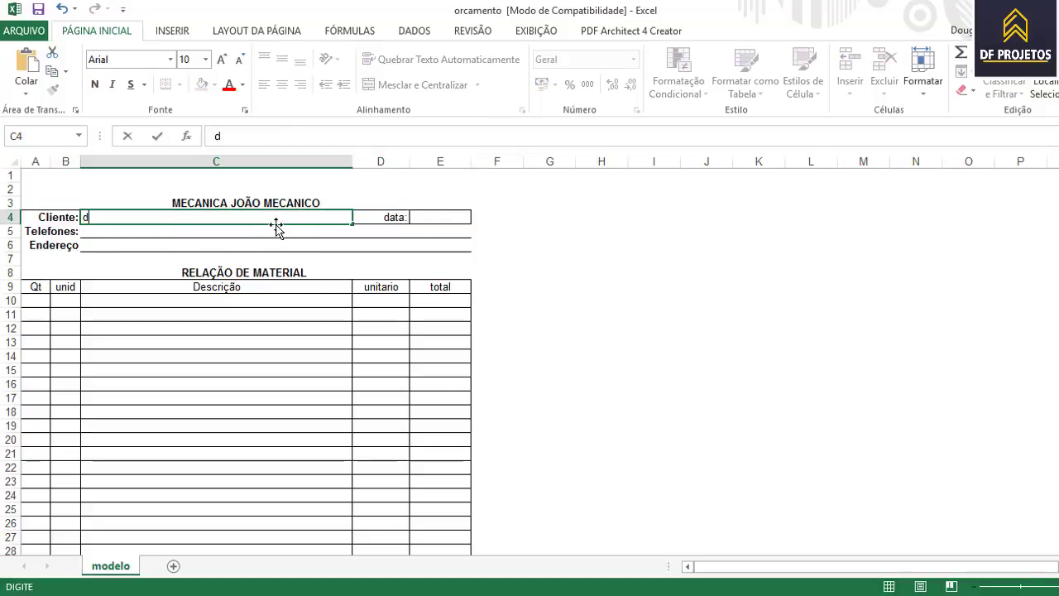
{"action": "key", "text": "BackSpace"}
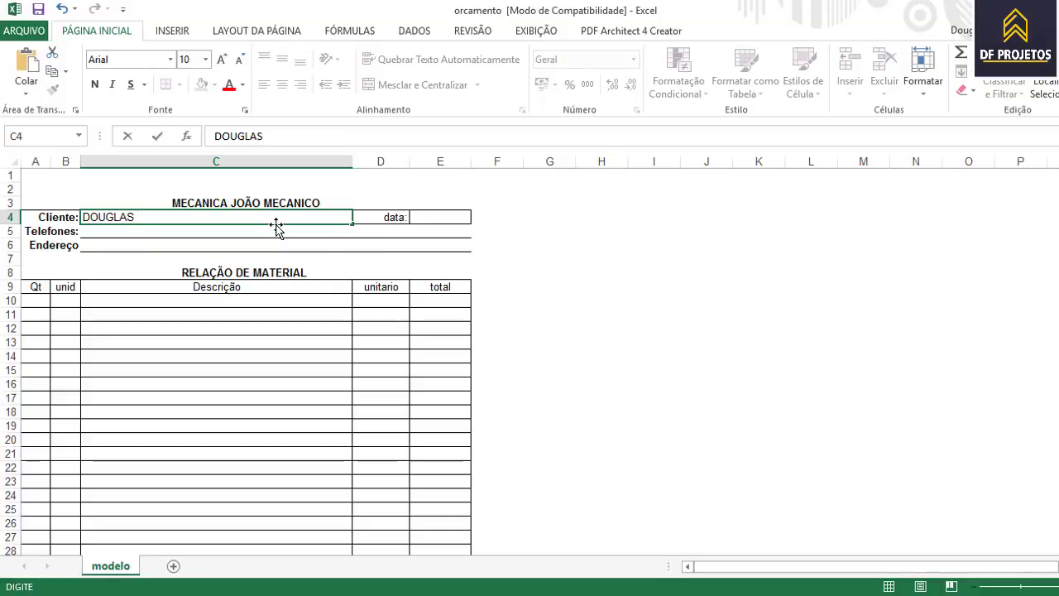
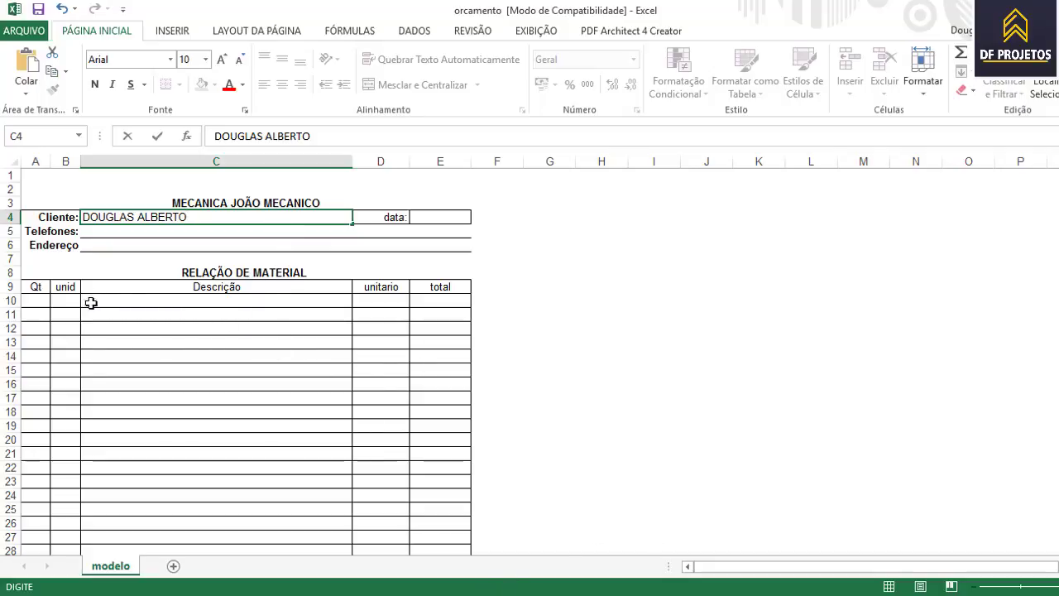
{"action": "left_click", "coordinate": [433, 219]}
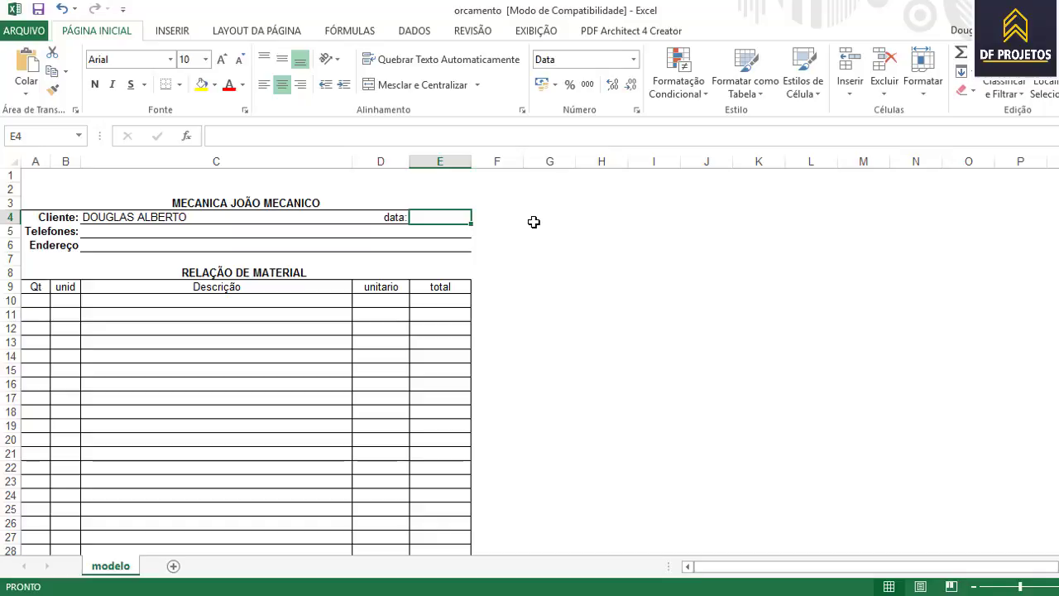
{"action": "type", "text": "28/01/"}
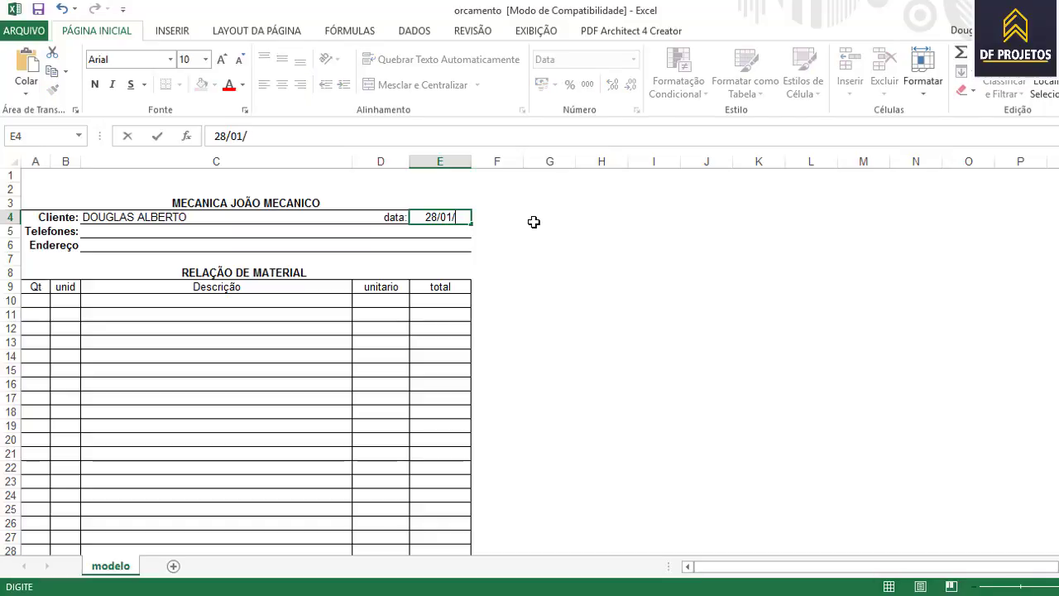
{"action": "type", "text": "17"}
{"action": "left_click", "coordinate": [92, 228]}
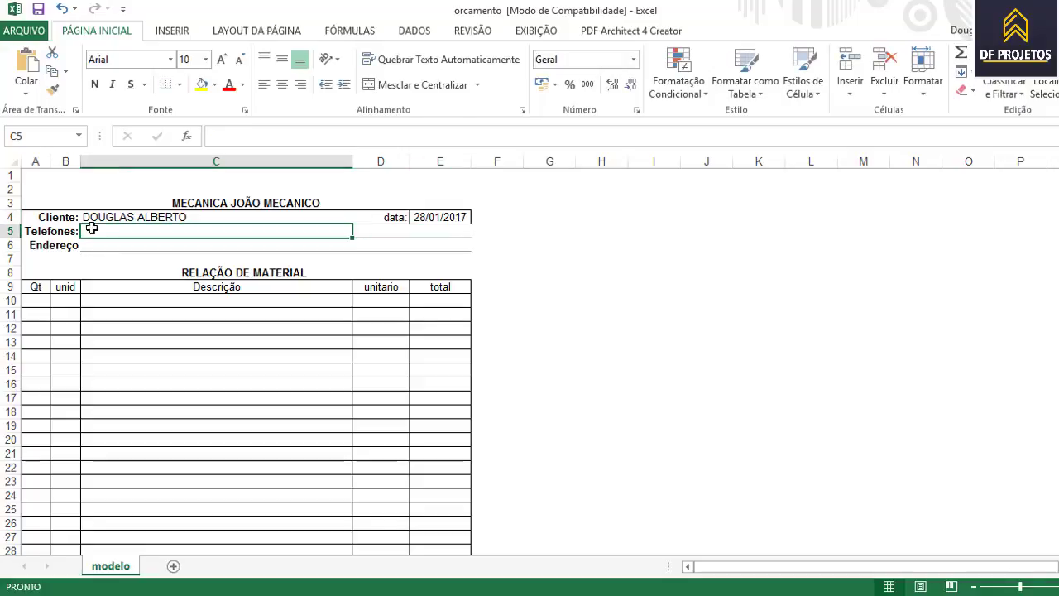
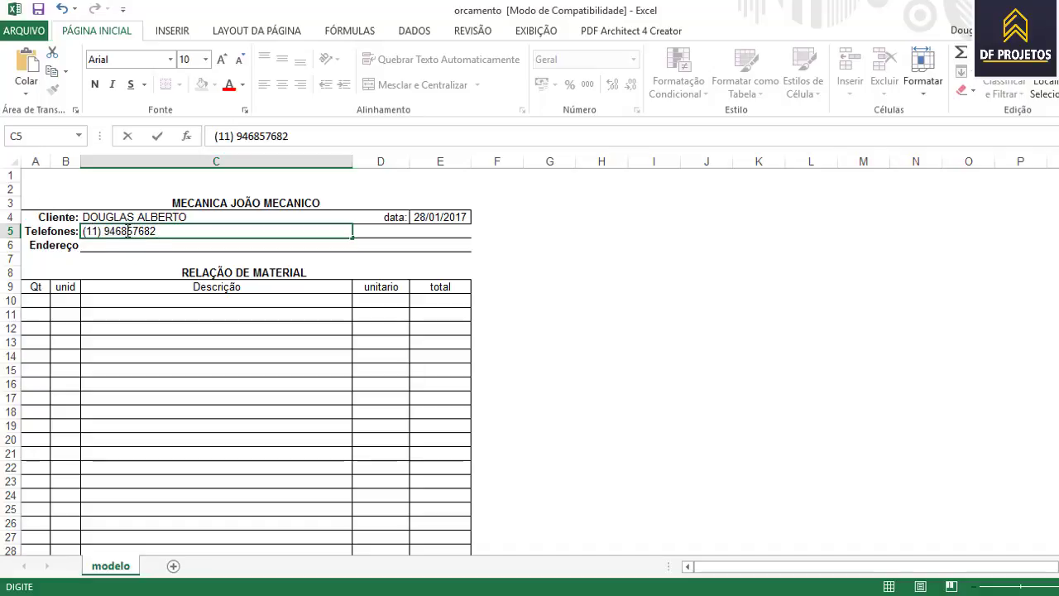
- Enter the client's phone number with a hyphen between digit groups, then the client's street address
{"action": "left_click", "coordinate": [131, 231]}
{"action": "type", "text": "-"}
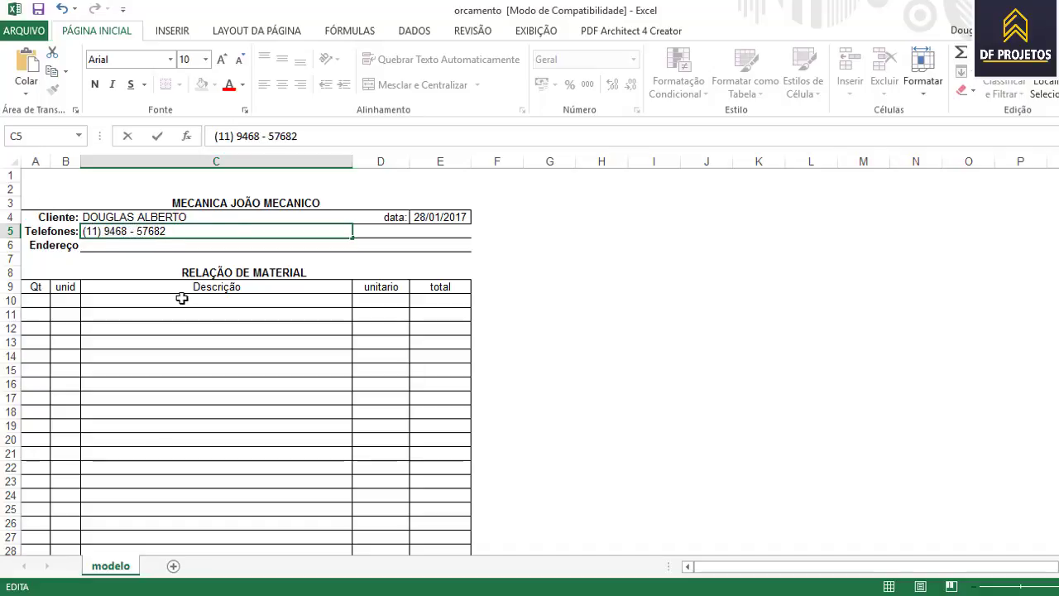
{"action": "left_click", "coordinate": [115, 248]}
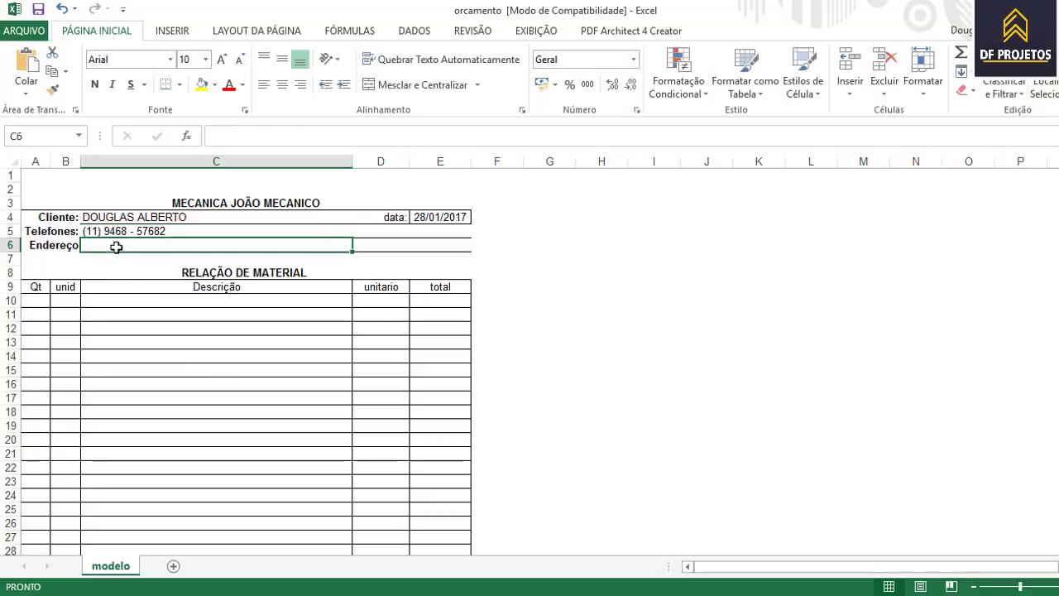
{"action": "type", "text": "RAU"}
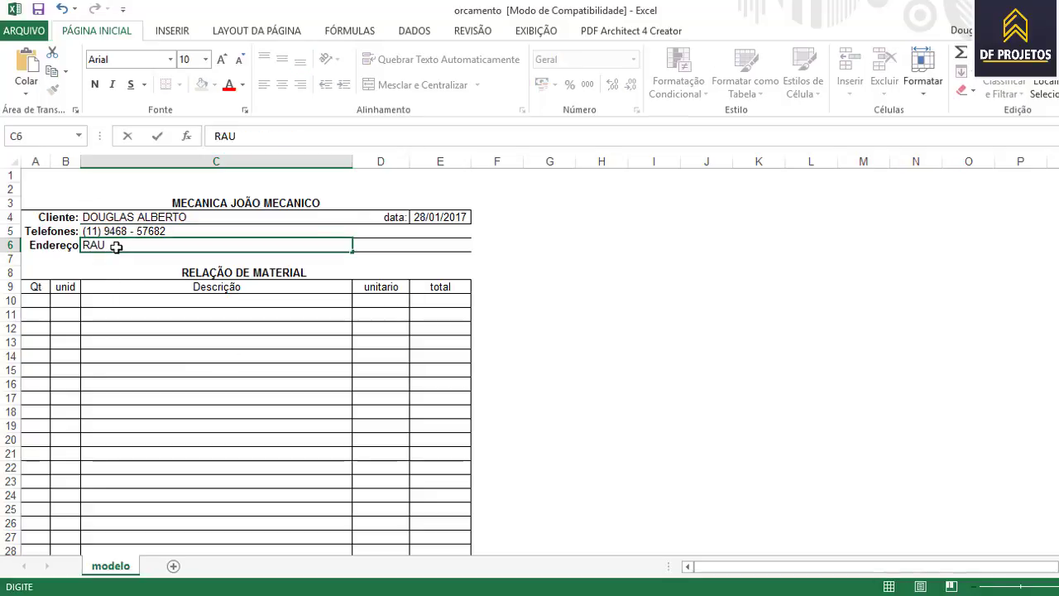
{"action": "type", "text": " PRETERIO"}
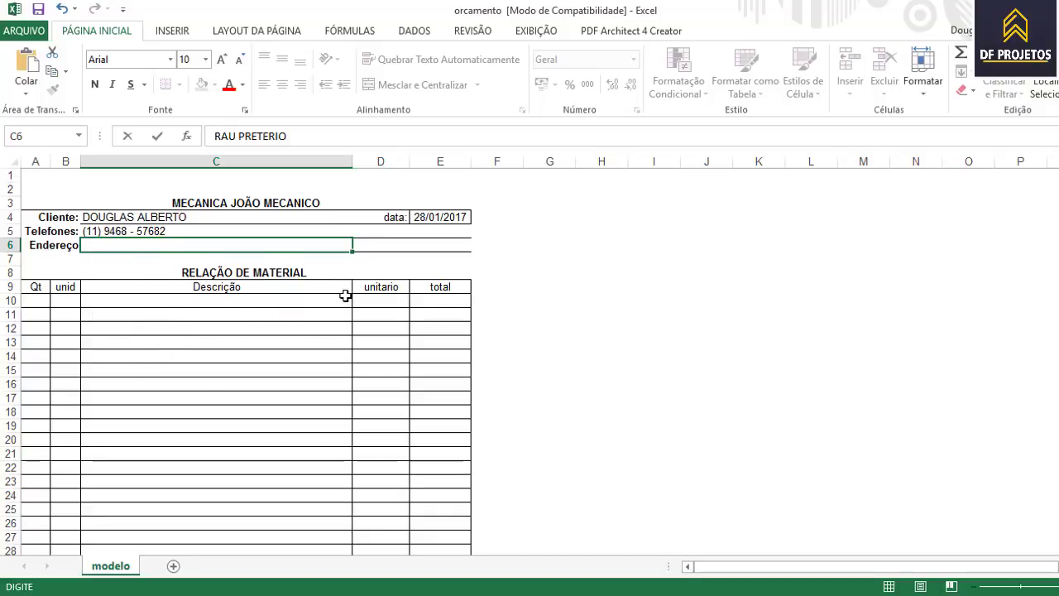
{"action": "scroll", "coordinate": [346, 298], "scroll_direction": "down", "scroll_amount": 2}
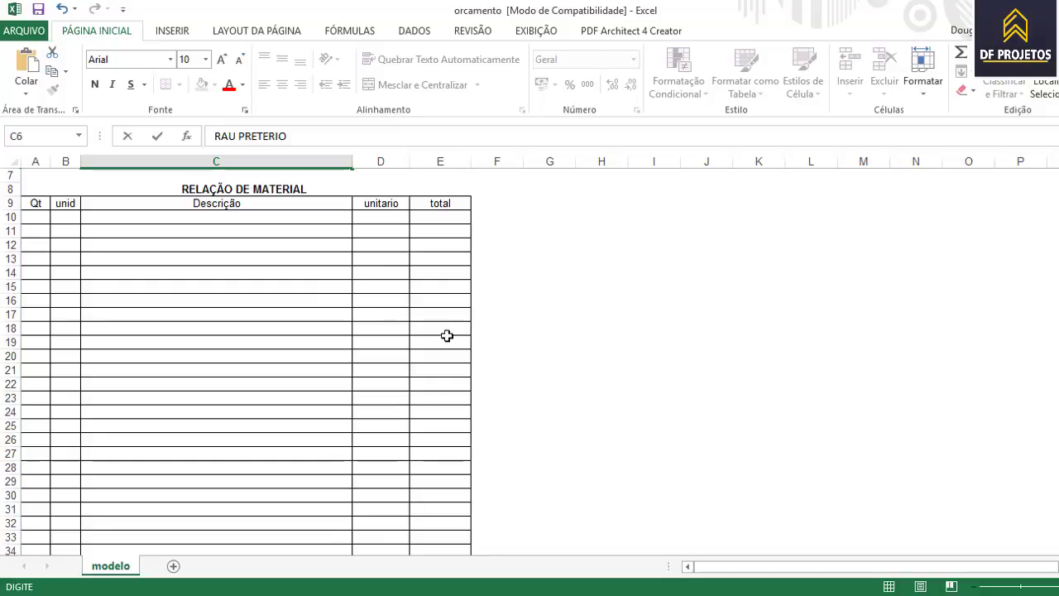
- Type the first material description ROLAMENTO RODA DIANTEIRA in C10
{"action": "left_click", "coordinate": [162, 218]}
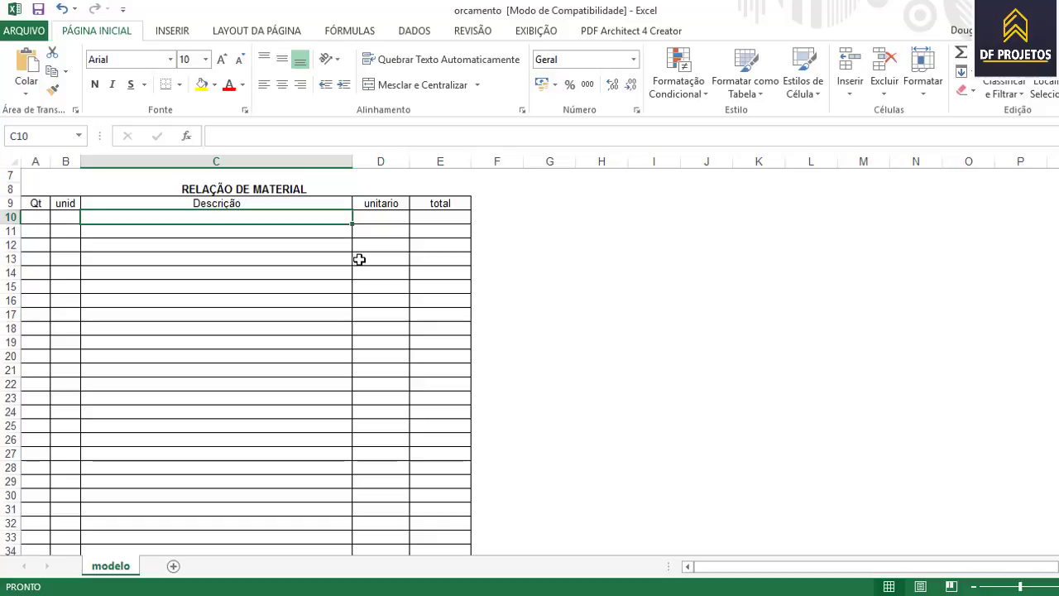
{"action": "type", "text": "ROLAMENTO S"}
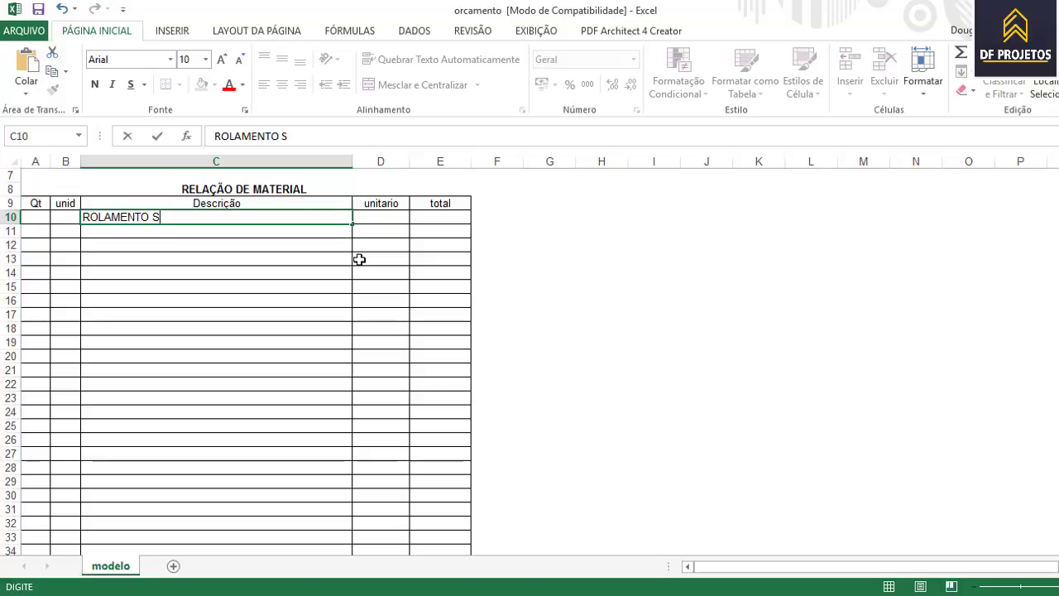
{"action": "key", "text": "BackSpace"}
{"action": "type", "text": "RODA RIA"}
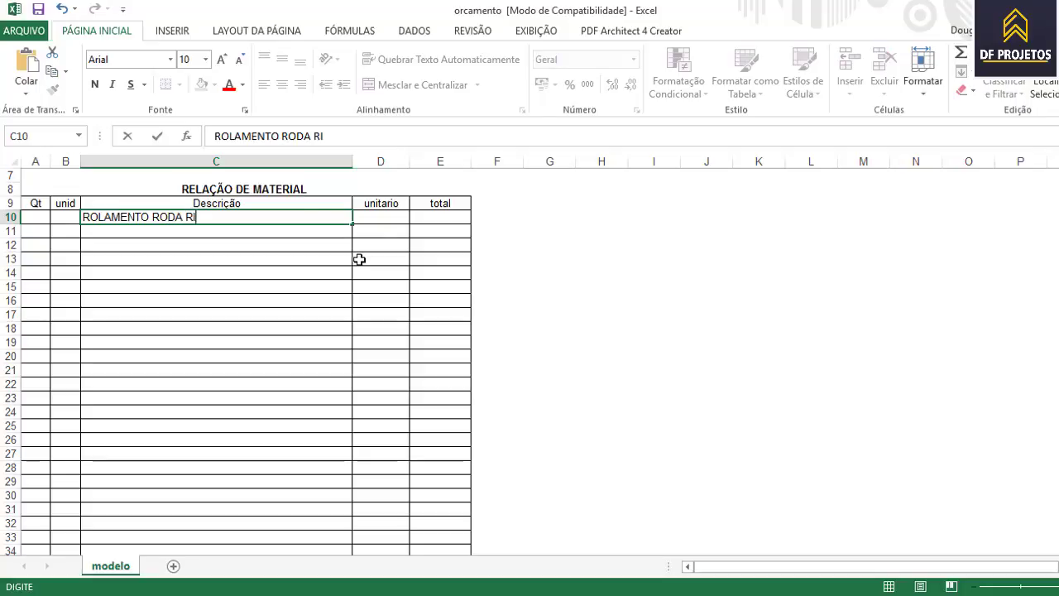
{"action": "key", "text": "BackSpace"}
{"action": "key", "text": "BackSpace"}
{"action": "key", "text": "BackSpace"}
{"action": "type", "text": "DIANTEIRO"}
{"action": "key", "text": "BackSpace"}
{"action": "type", "text": "A"}
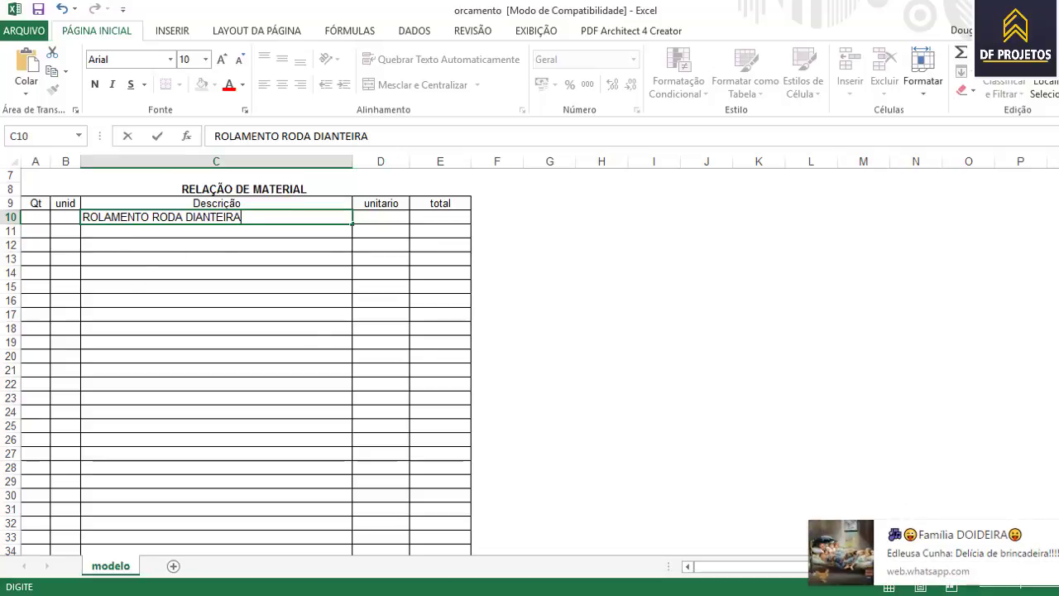
{"action": "left_click", "coordinate": [39, 217]}
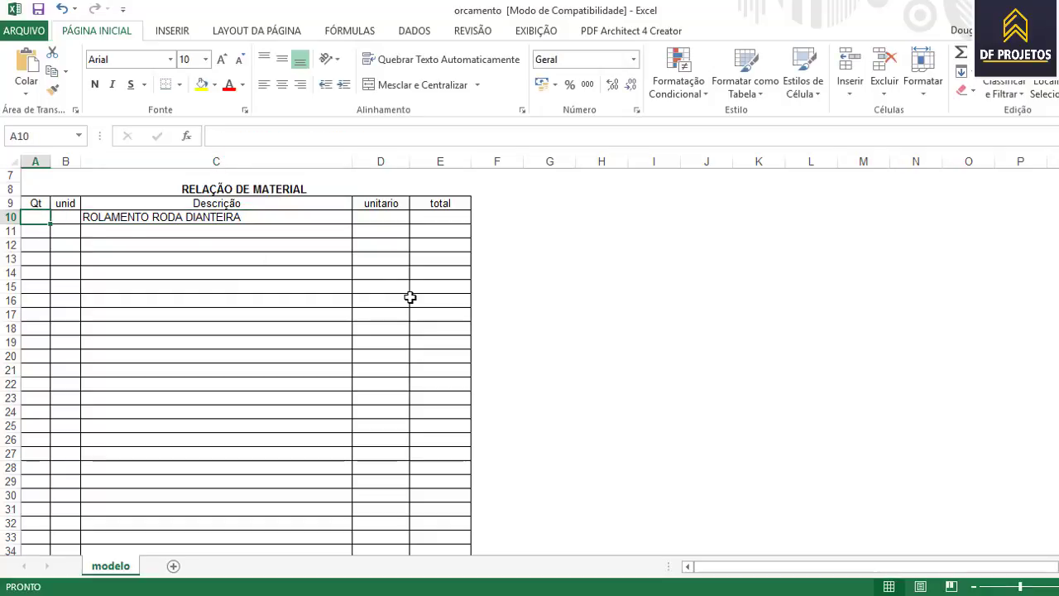
- Give the bearing row quantity 2, unit 2 and unit price 70,00
{"action": "type", "text": "2"}
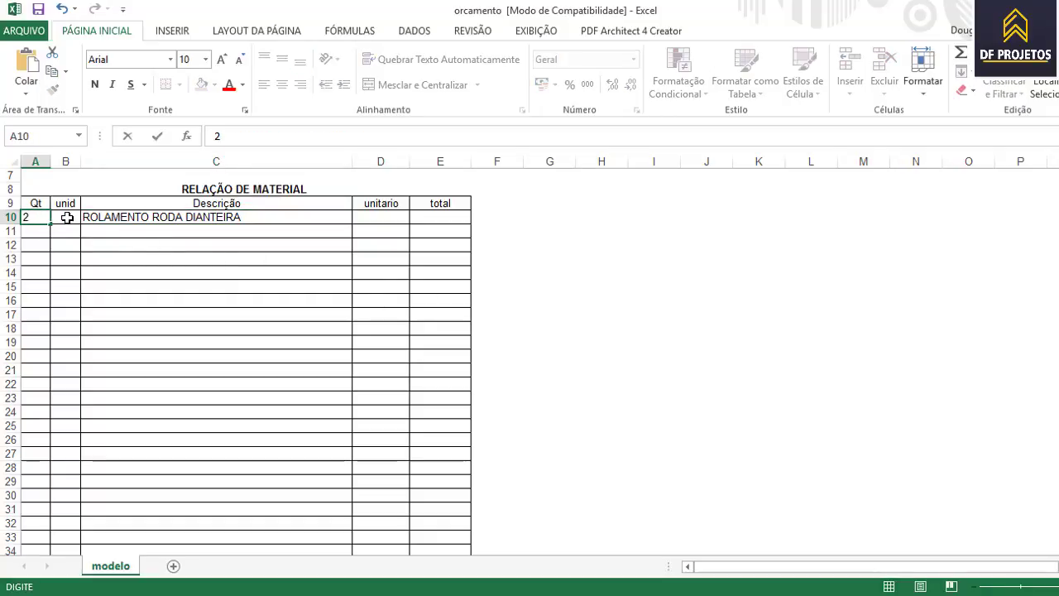
{"action": "key", "text": "Tab"}
{"action": "type", "text": "2"}
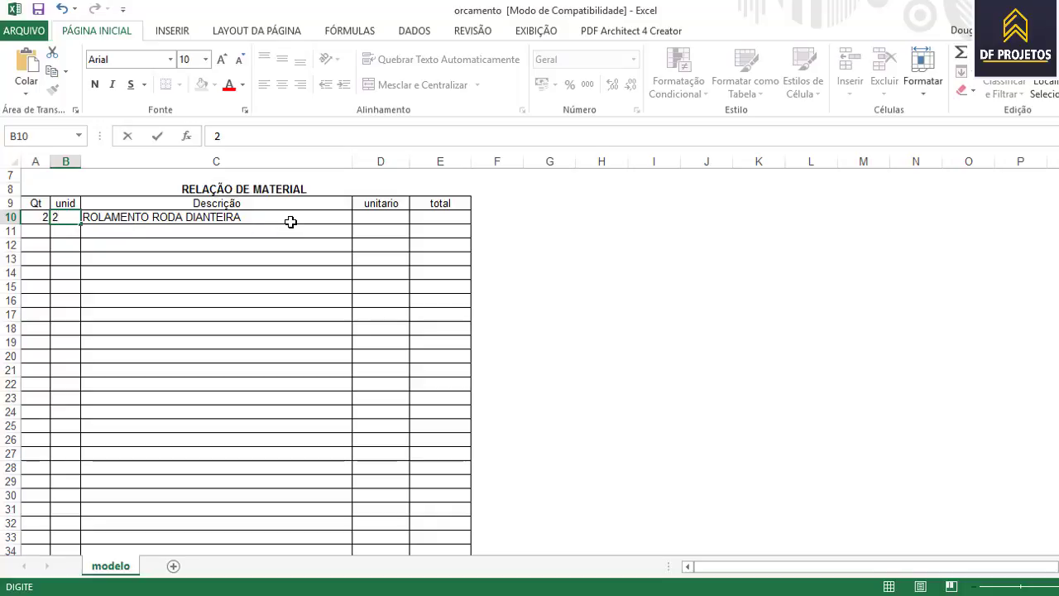
{"action": "key", "text": "Tab"}
{"action": "key", "text": "Tab"}
{"action": "type", "text": "7"}
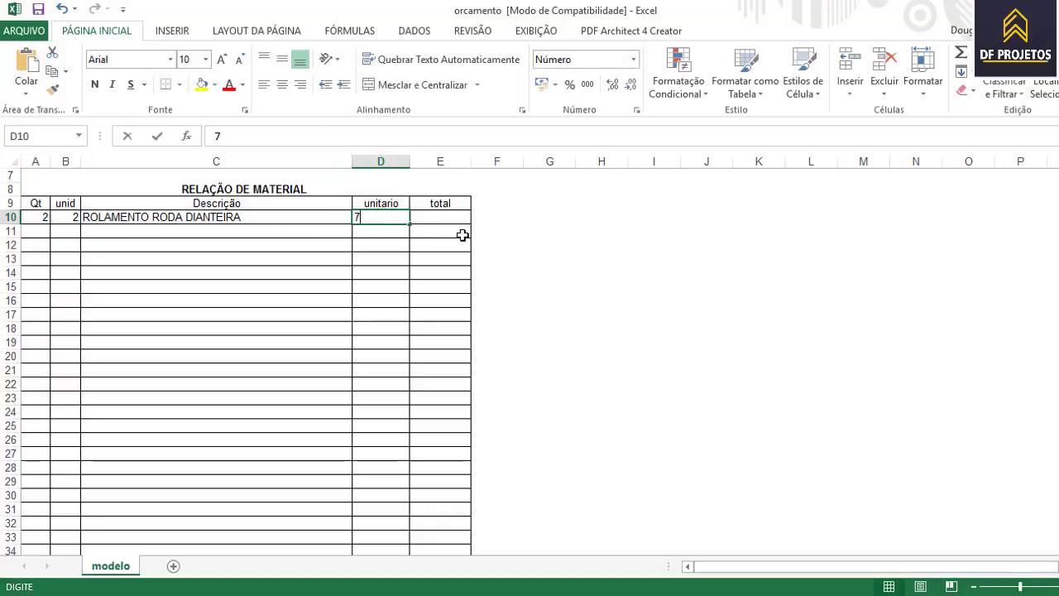
{"action": "type", "text": "0,00"}
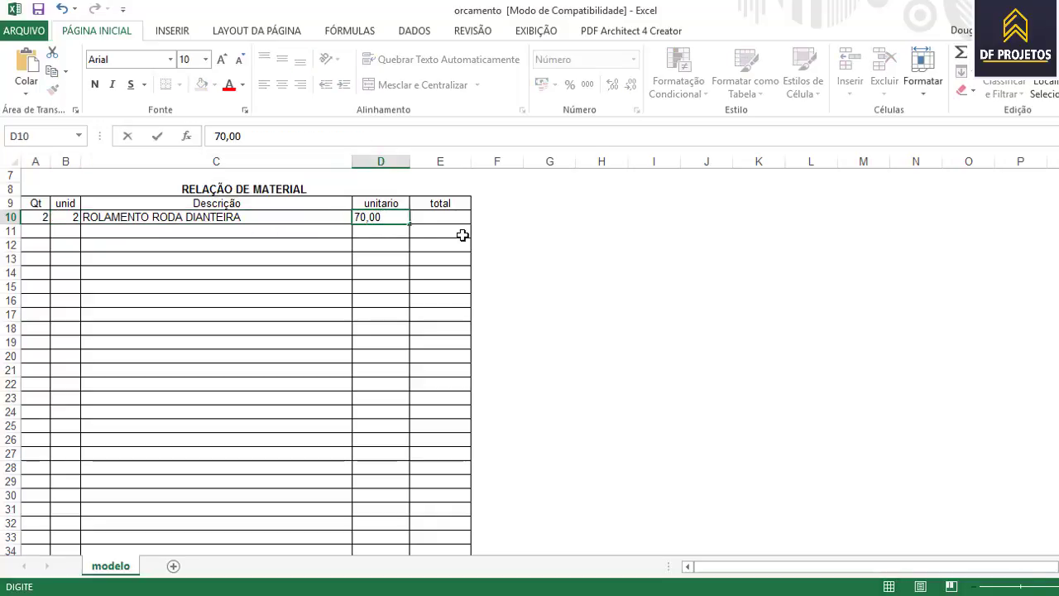
{"action": "key", "text": "Return"}
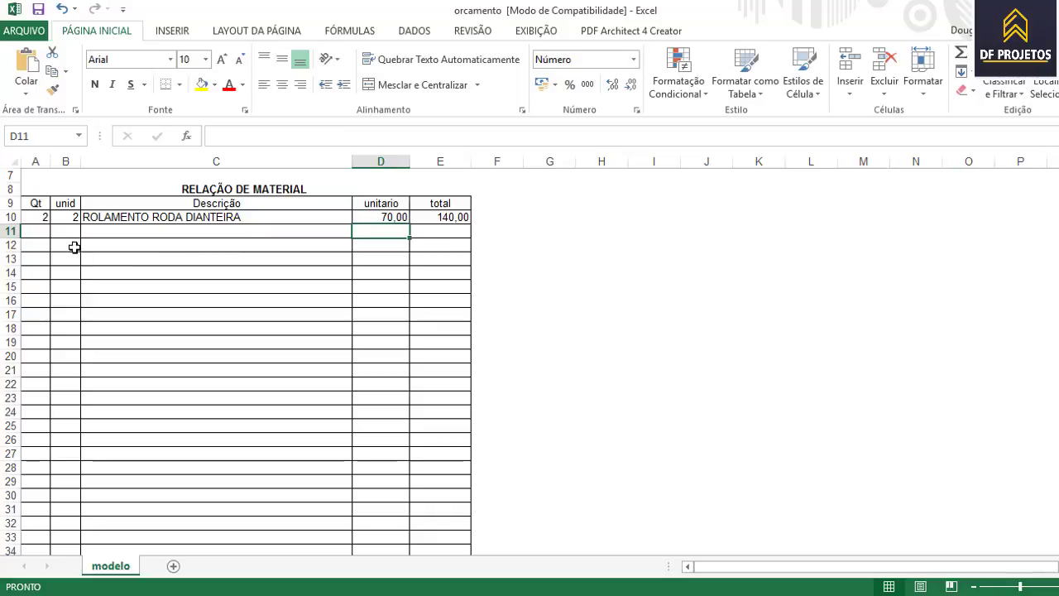
{"action": "key", "text": "Home"}
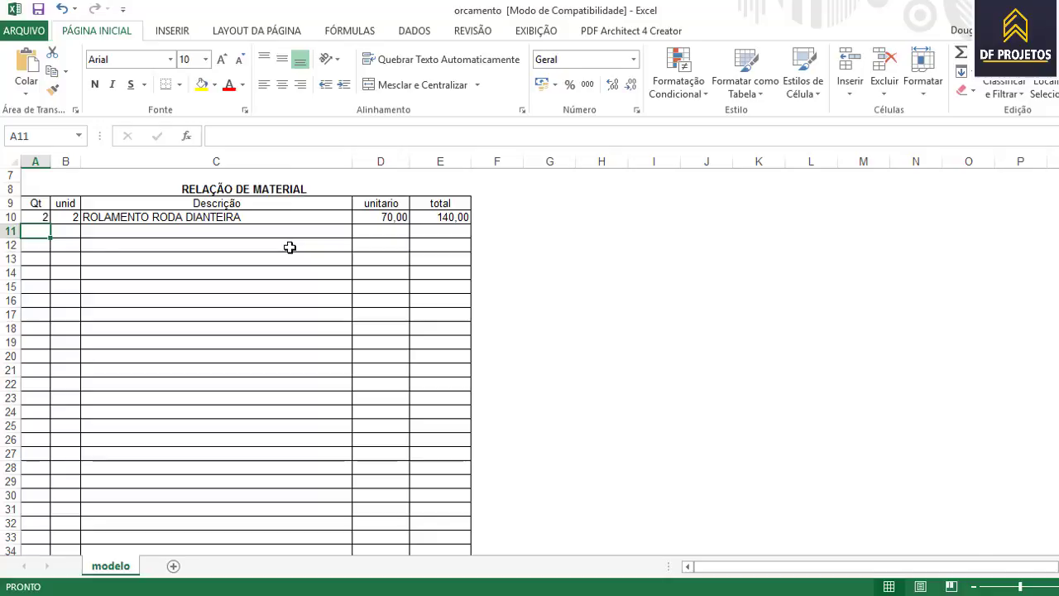
- Enter the second material description BURRINHO DO FREIO in C11, correcting BURRINHA to BURRINHO
{"action": "left_click", "coordinate": [171, 235]}
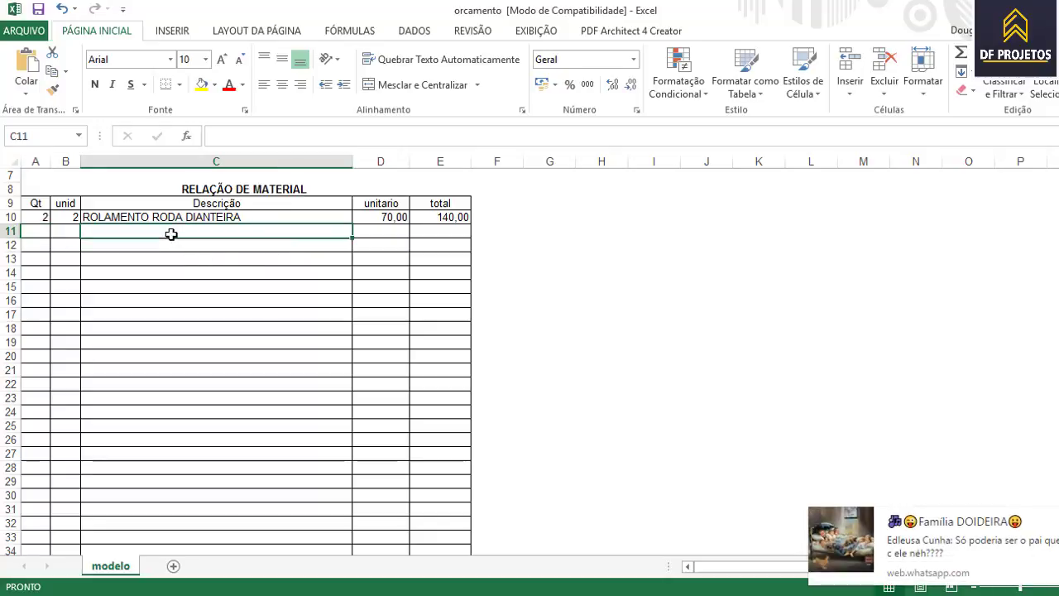
{"action": "type", "text": "CINLIDN"}
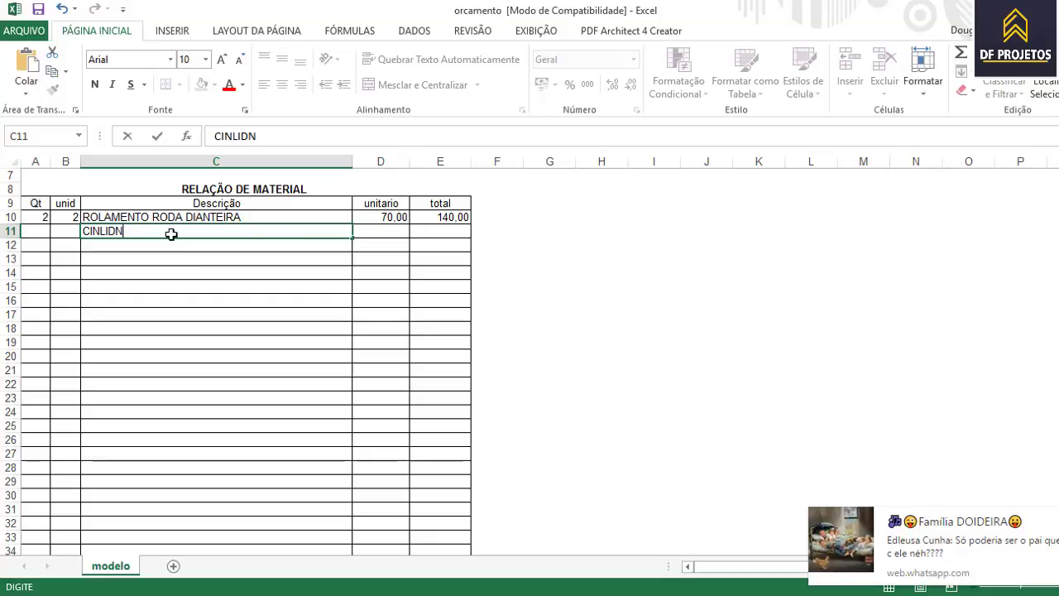
{"action": "type", "text": "RO"}
{"action": "key", "text": "BackSpace"}
{"action": "key", "text": "BackSpace"}
{"action": "key", "text": "BackSpace"}
{"action": "key", "text": "BackSpace"}
{"action": "key", "text": "BackSpace"}
{"action": "key", "text": "BackSpace"}
{"action": "key", "text": "BackSpace"}
{"action": "key", "text": "BackSpace"}
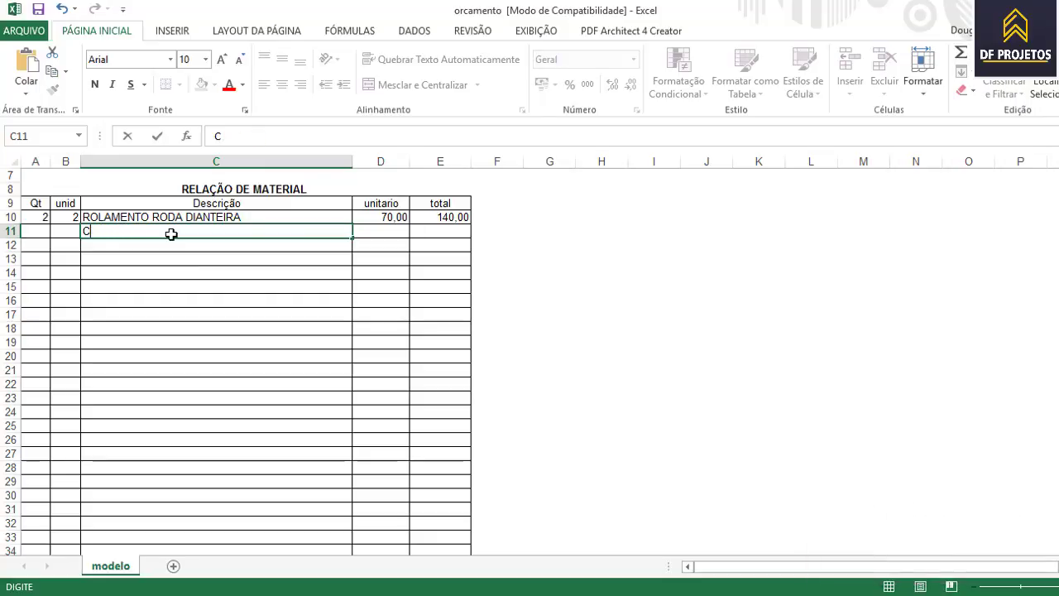
{"action": "key", "text": "BackSpace"}
{"action": "type", "text": "BURRU"}
{"action": "key", "text": "BackSpace"}
{"action": "type", "text": "INHA DO FREIO"}
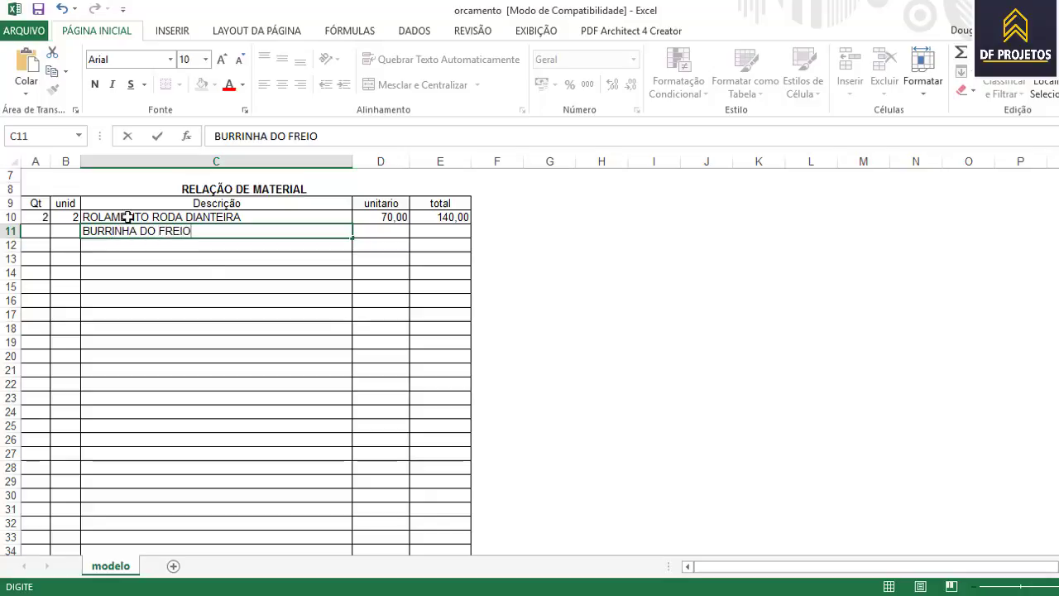
{"action": "key", "text": "ctrl+Return"}
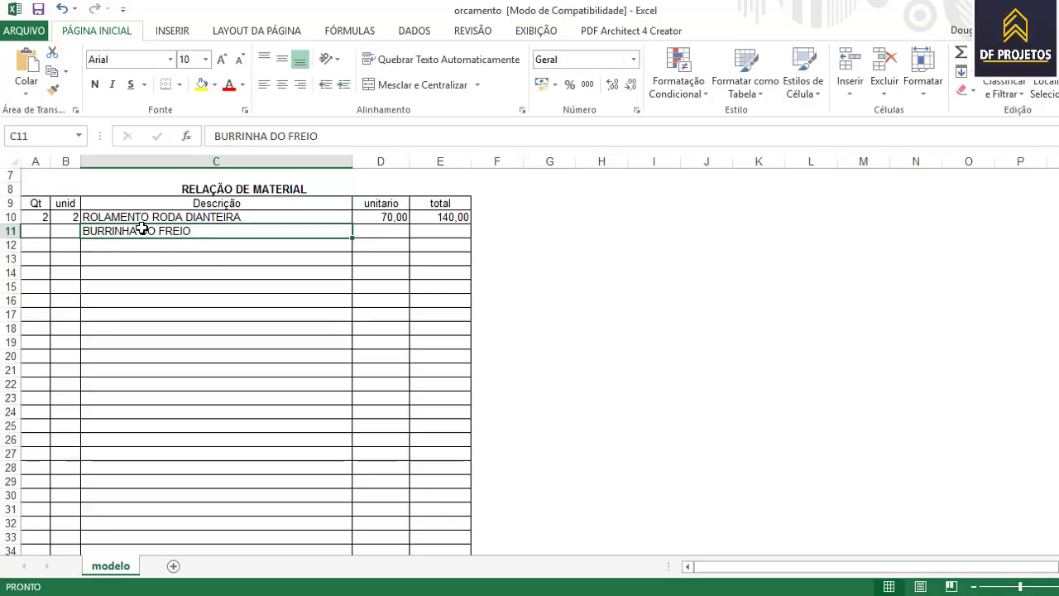
{"action": "double_click", "coordinate": [139, 231]}
{"action": "key", "text": "BackSpace"}
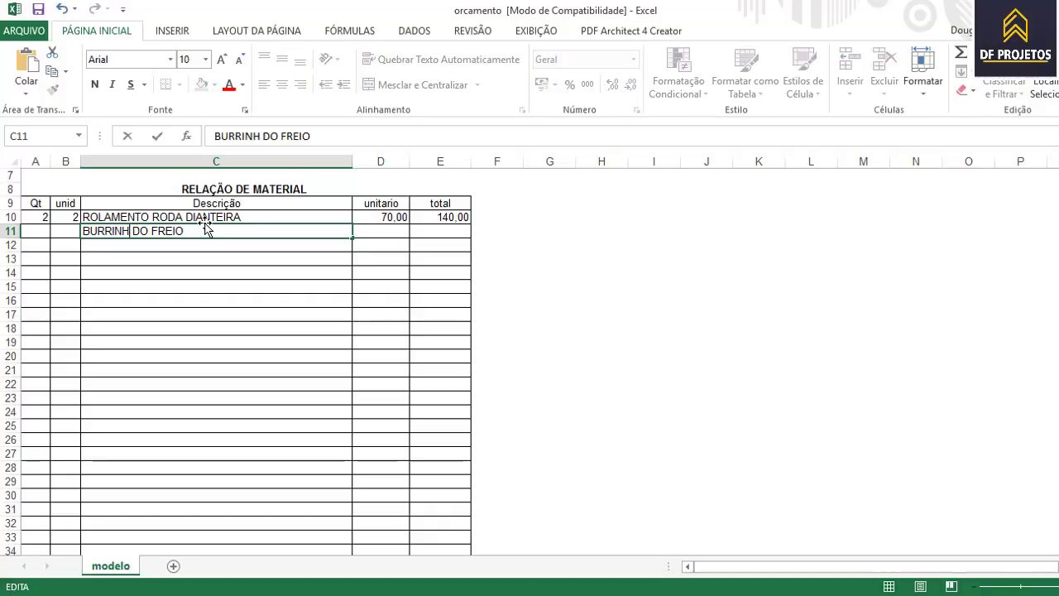
{"action": "type", "text": "O"}
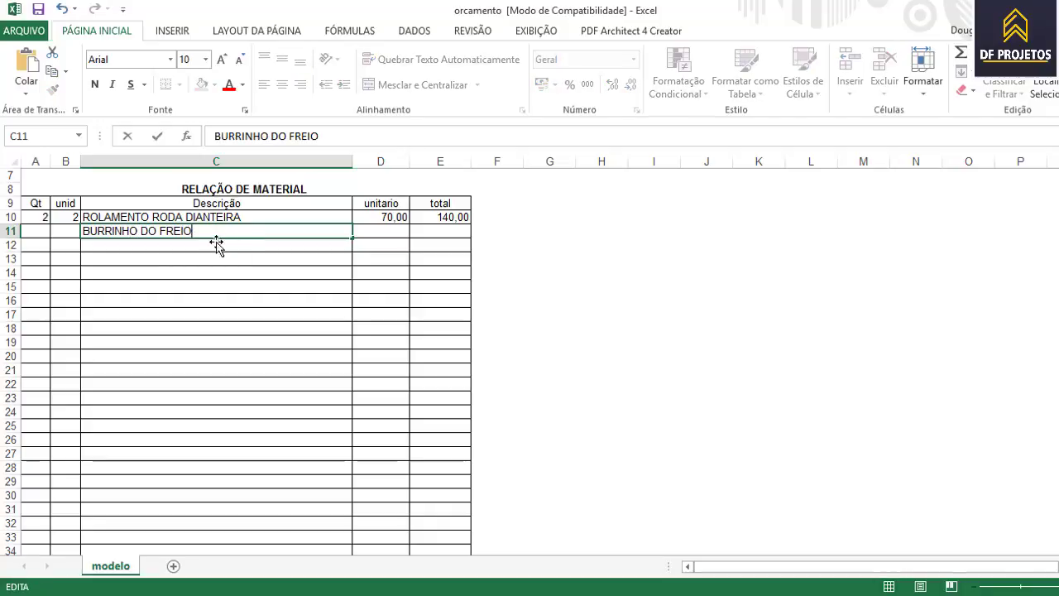
{"action": "left_click", "coordinate": [47, 233]}
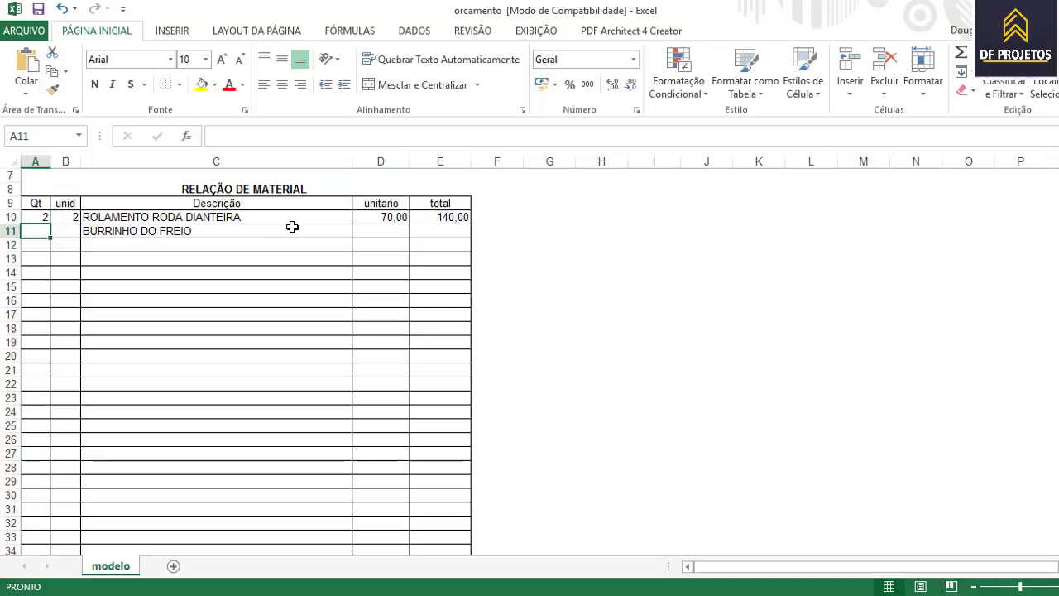
- Give BURRINHO DO FREIO quantity 4, unit 4 and unit price 60,00
{"action": "type", "text": "4"}
{"action": "left_click", "coordinate": [74, 236]}
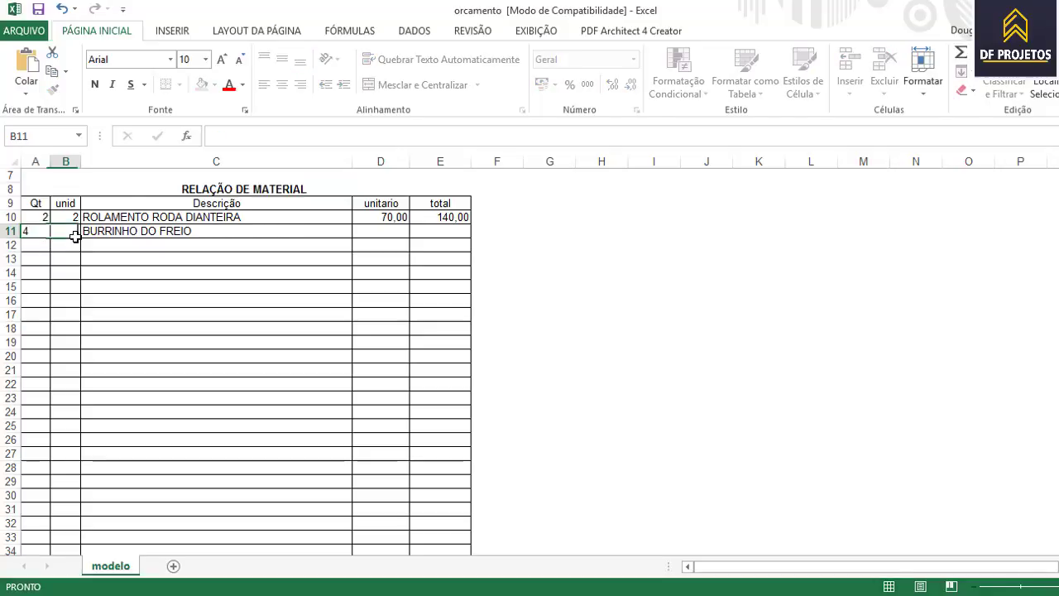
{"action": "type", "text": "4"}
{"action": "left_click", "coordinate": [401, 231]}
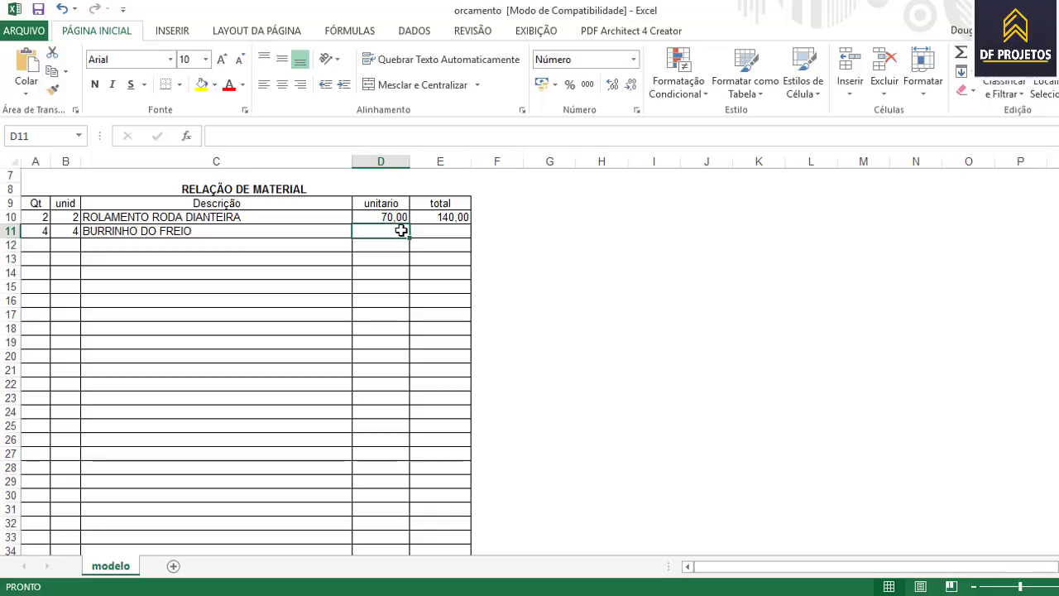
{"action": "type", "text": "60"}
{"action": "key", "text": "Tab"}
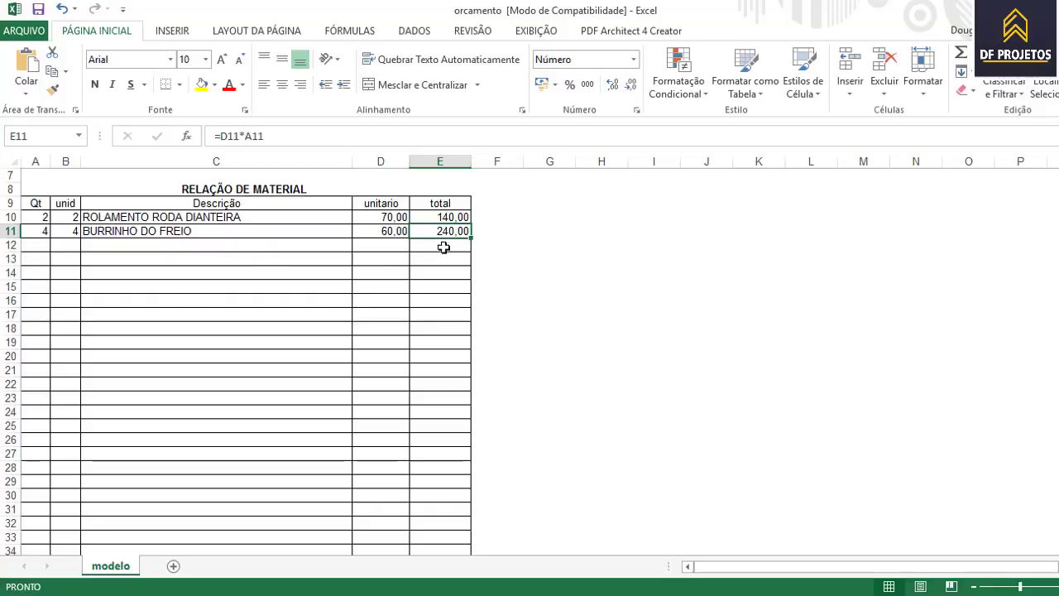
- Enter TROCA DOS DOIS ROLAMENTOS in C45 and TROCA DOS BURRINHOS in C46
{"action": "scroll", "coordinate": [460, 290], "scroll_direction": "down", "scroll_amount": 9}
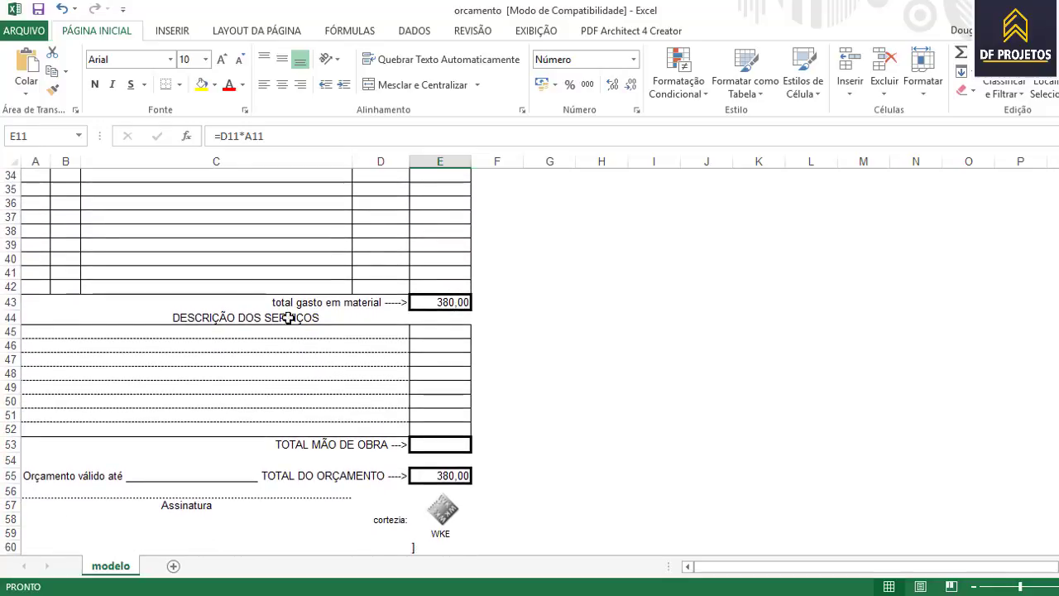
{"action": "left_click", "coordinate": [200, 332]}
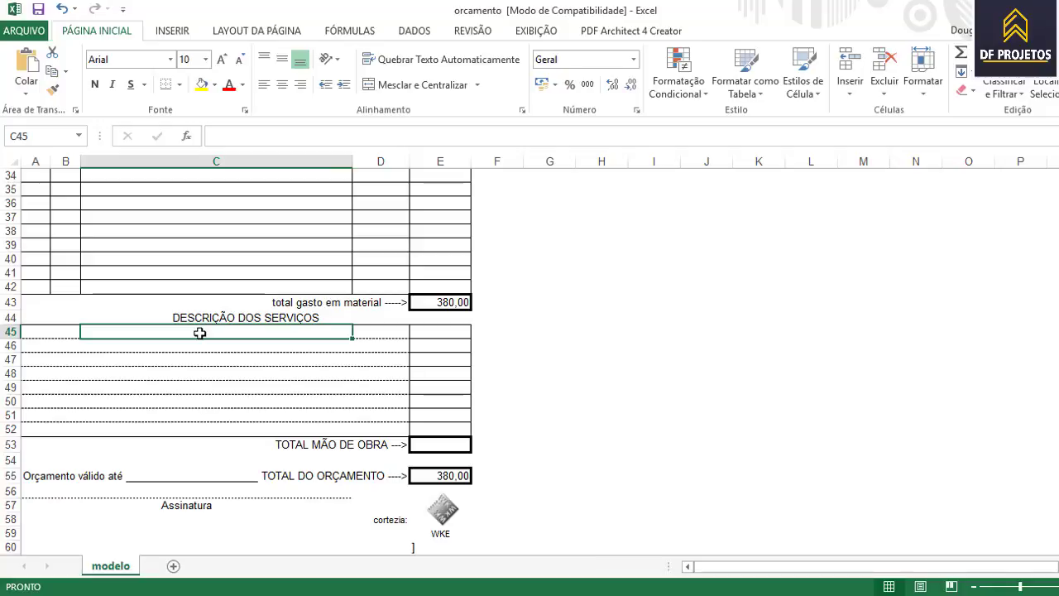
{"action": "type", "text": "TORVA"}
{"action": "key", "text": "BackSpace"}
{"action": "key", "text": "BackSpace"}
{"action": "type", "text": "CA"}
{"action": "key", "text": "BackSpace"}
{"action": "key", "text": "BackSpace"}
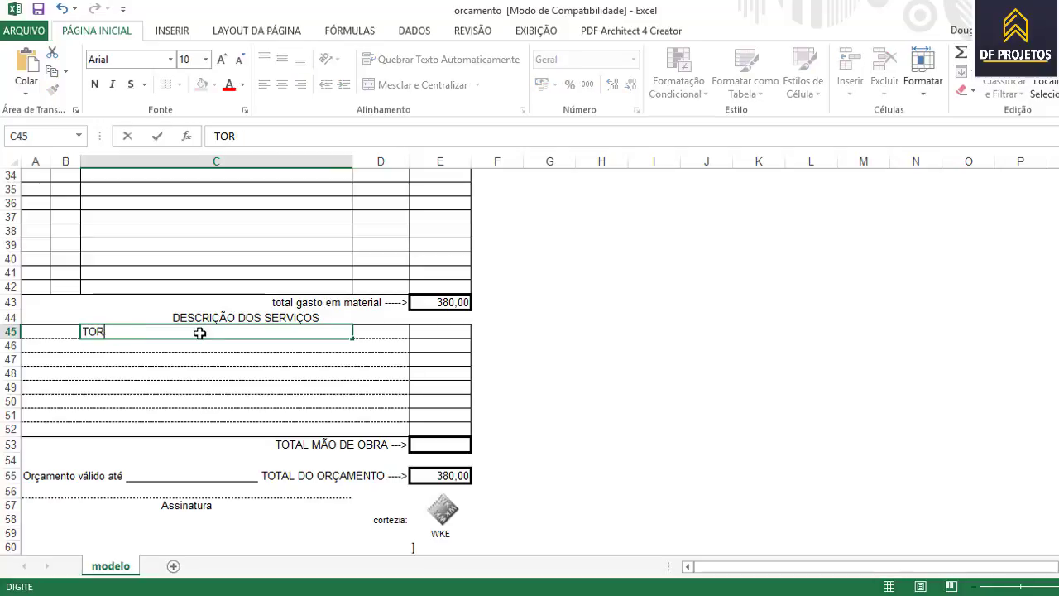
{"action": "key", "text": "BackSpace"}
{"action": "key", "text": "BackSpace"}
{"action": "type", "text": "ROCA DOS "}
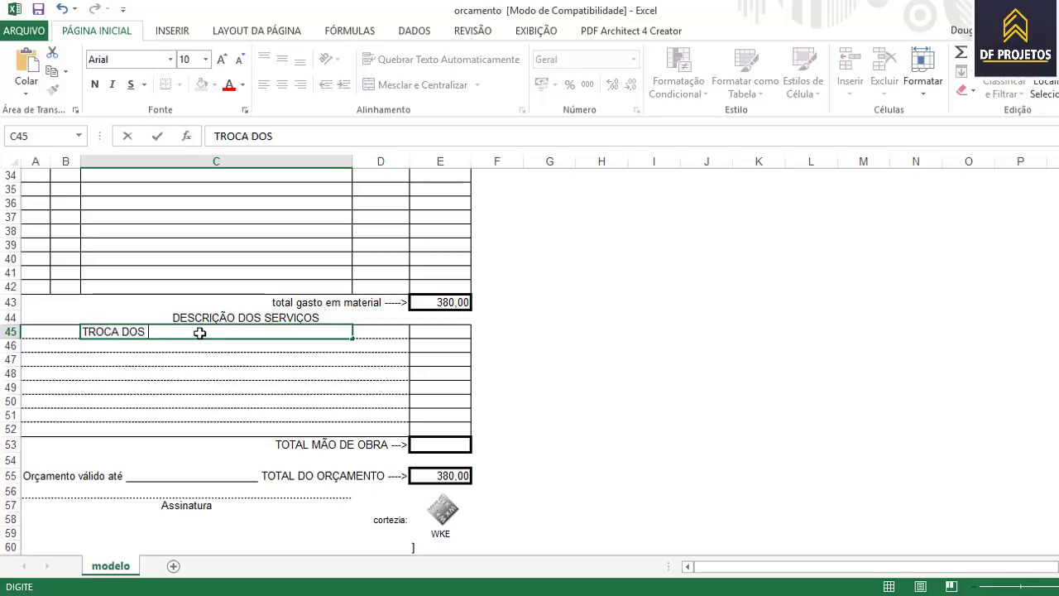
{"action": "type", "text": "DOIS ROLAMENTO"}
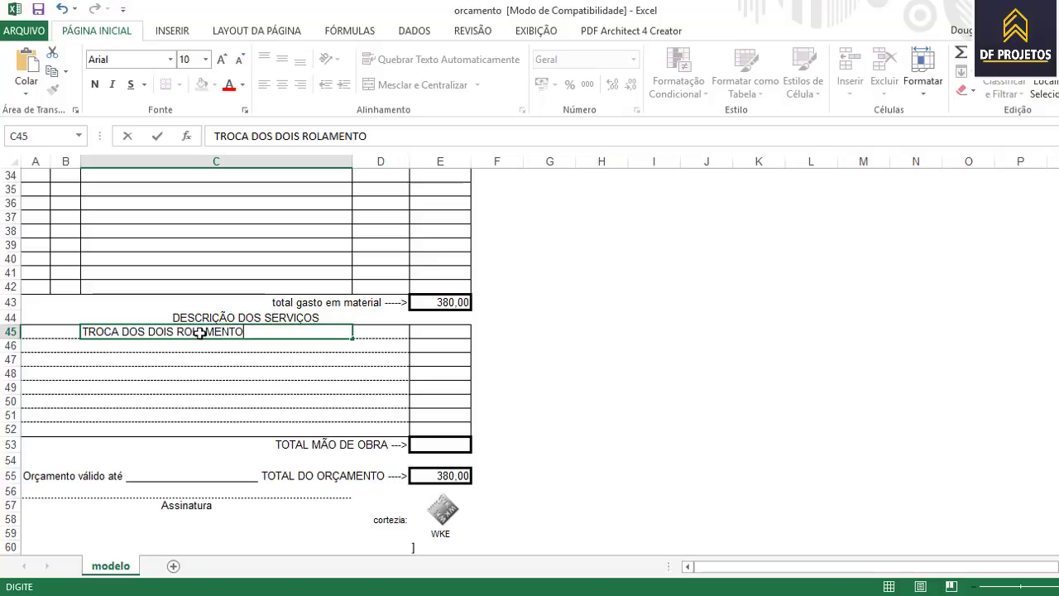
{"action": "type", "text": "S"}
{"action": "type", "text": " MASI"}
{"action": "key", "text": "BackSpace"}
{"action": "key", "text": "BackSpace"}
{"action": "key", "text": "BackSpace"}
{"action": "key", "text": "BackSpace"}
{"action": "key", "text": "BackSpace"}
{"action": "key", "text": "Return"}
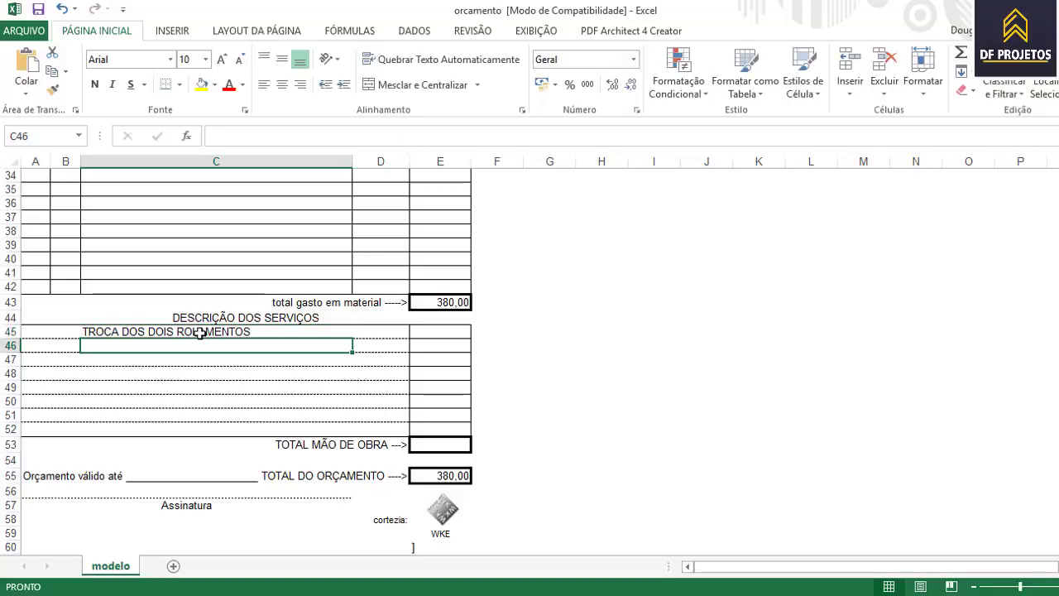
{"action": "type", "text": "TROCA DO"}
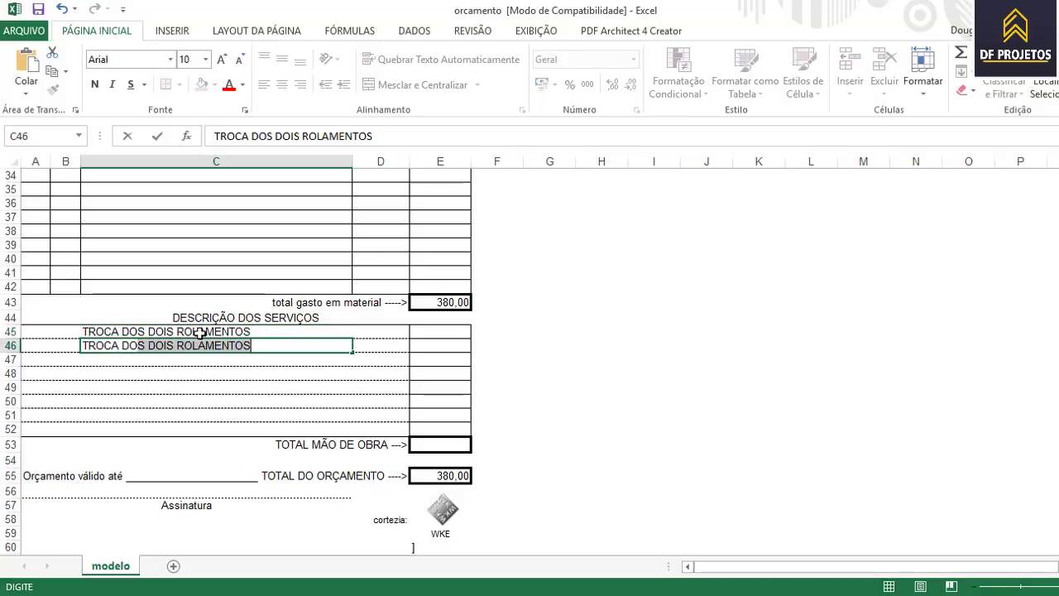
{"action": "type", "text": " S BURRINHOS"}
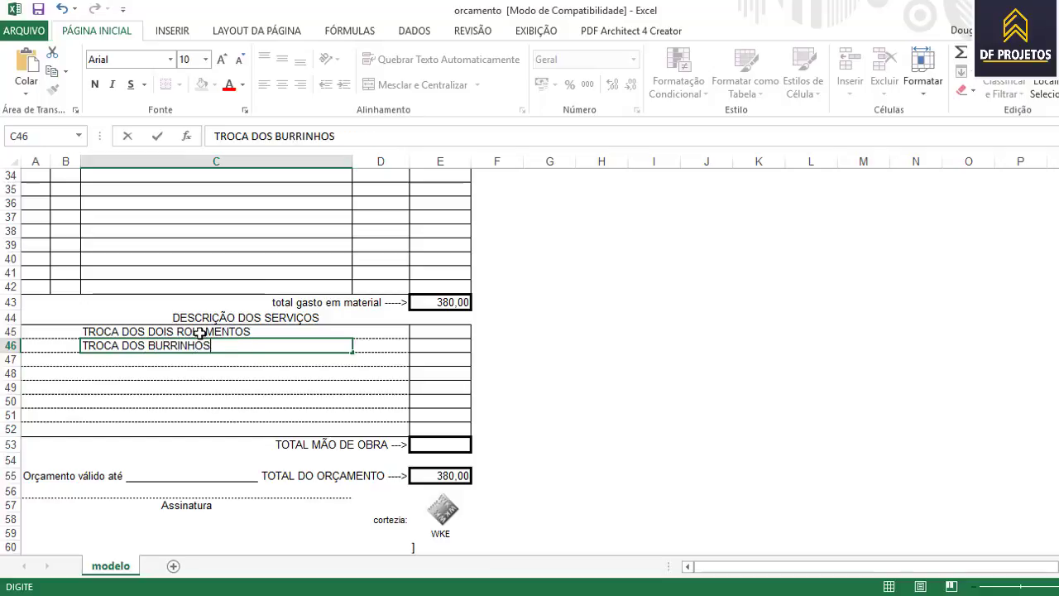
{"action": "left_click", "coordinate": [441, 445]}
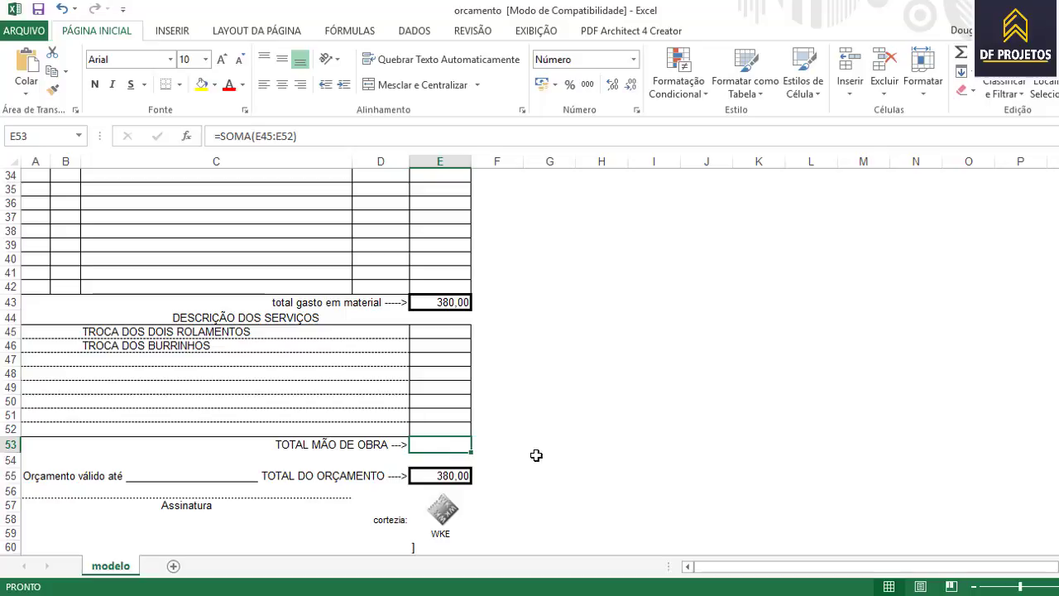
- Finish the labour total in E53 as 150, then scroll back to review the sheet
{"action": "type", "text": "0"}
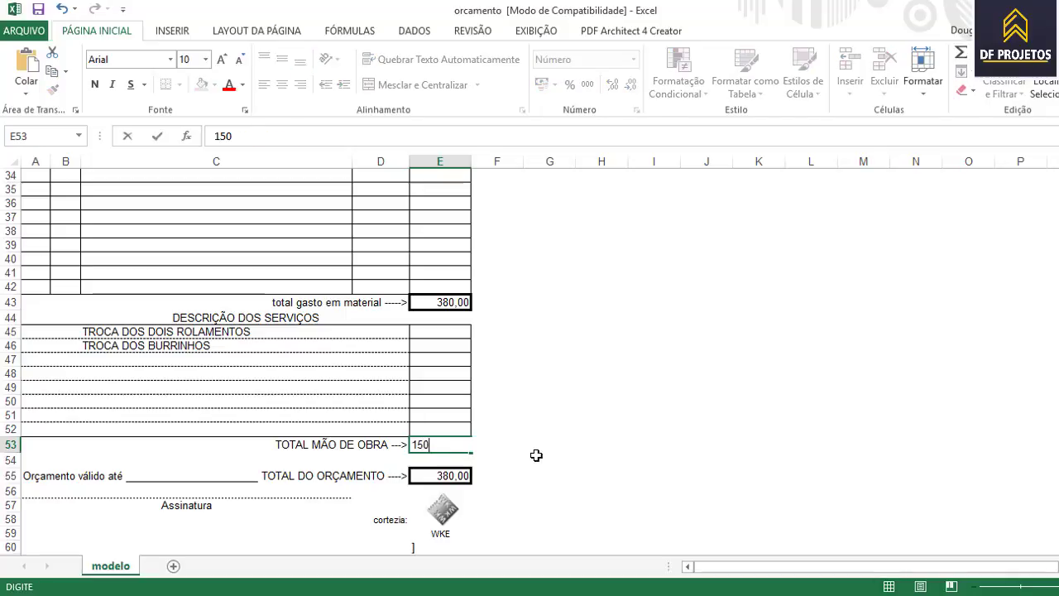
{"action": "left_click", "coordinate": [308, 457]}
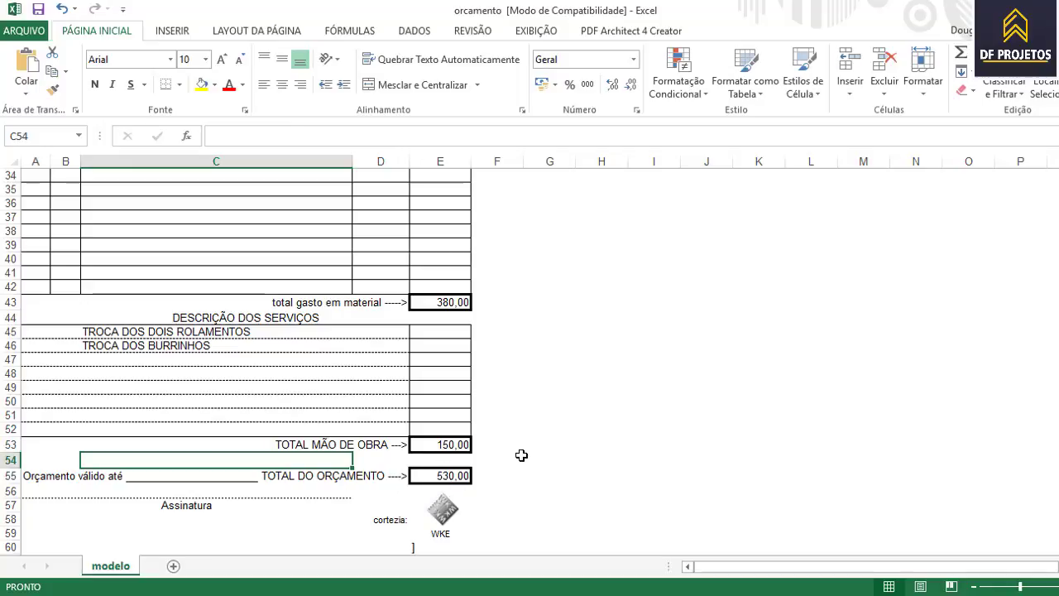
{"action": "scroll", "coordinate": [556, 460], "scroll_direction": "down", "scroll_amount": 1}
{"action": "scroll", "coordinate": [556, 460], "scroll_direction": "down", "scroll_amount": 2}
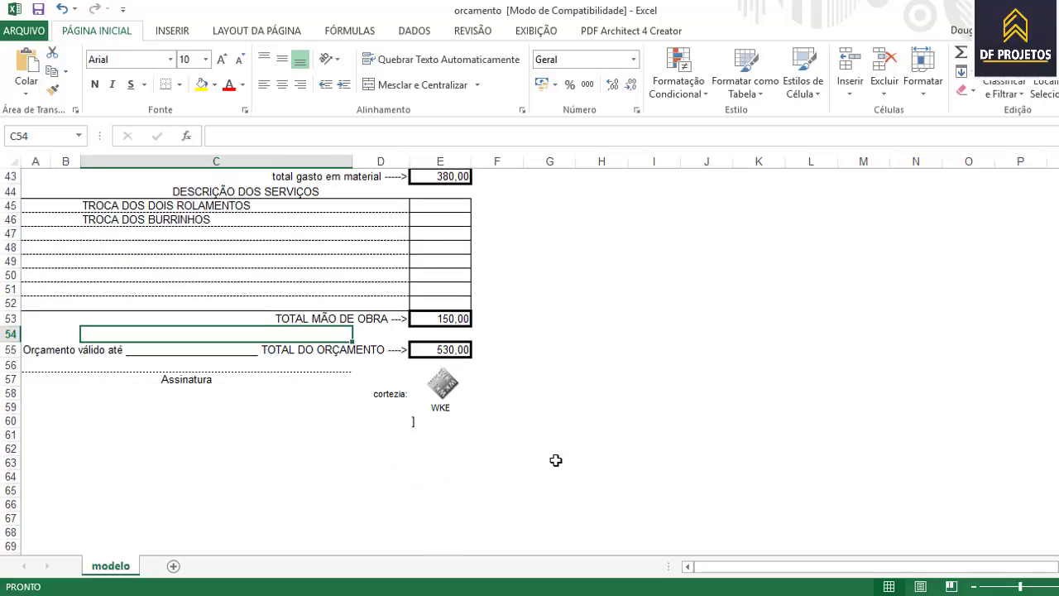
{"action": "scroll", "coordinate": [556, 460], "scroll_direction": "up", "scroll_amount": 14}
{"action": "scroll", "coordinate": [556, 460], "scroll_direction": "down", "scroll_amount": 5}
{"action": "scroll", "coordinate": [556, 460], "scroll_direction": "down", "scroll_amount": 3}
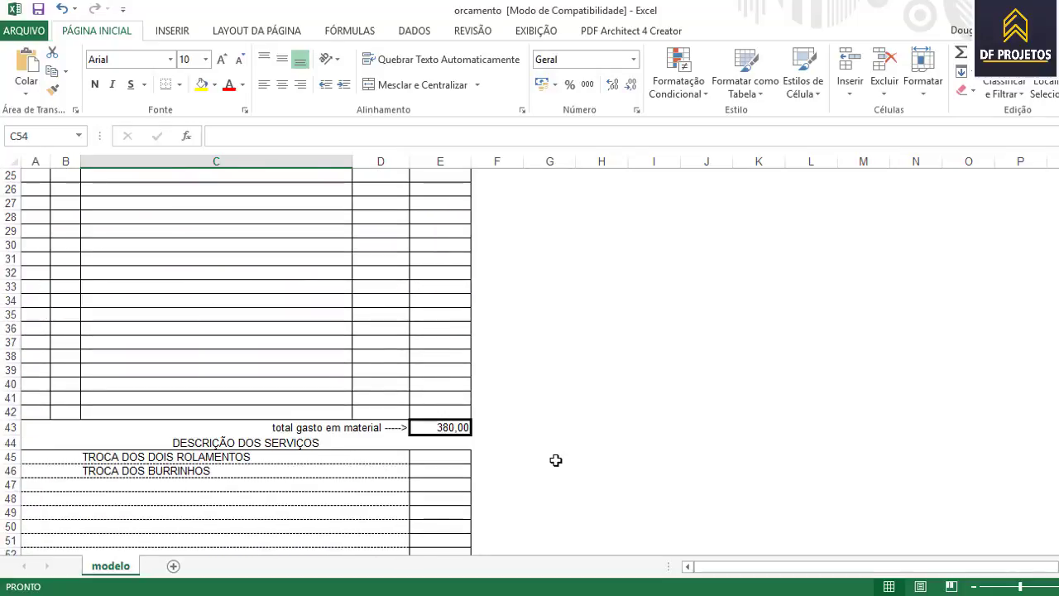
{"action": "scroll", "coordinate": [556, 460], "scroll_direction": "up", "scroll_amount": 8}
{"action": "scroll", "coordinate": [488, 390], "scroll_direction": "down", "scroll_amount": 8}
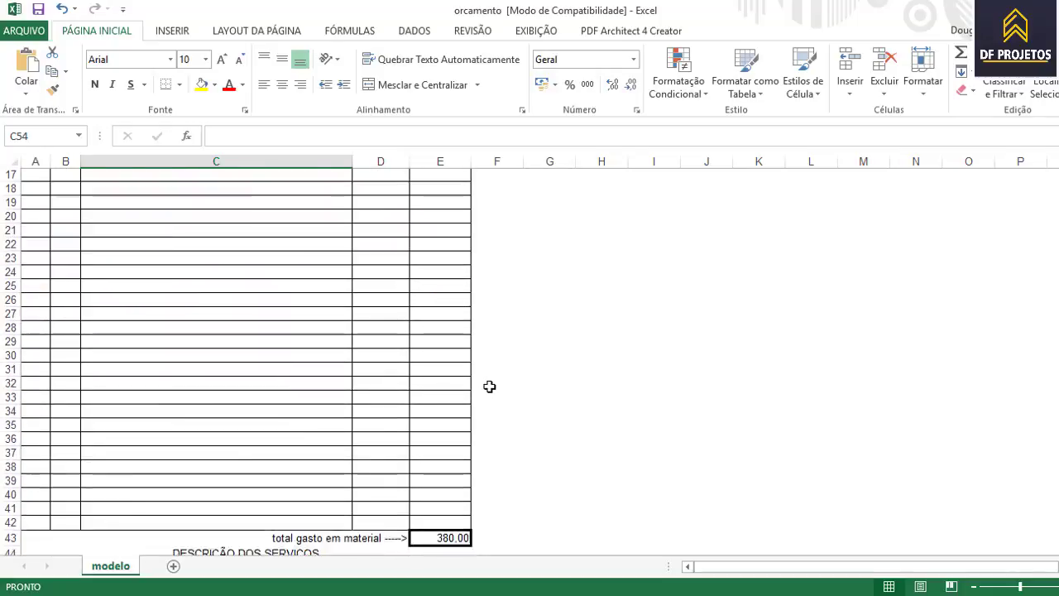
{"action": "scroll", "coordinate": [439, 402], "scroll_direction": "up", "scroll_amount": 8}
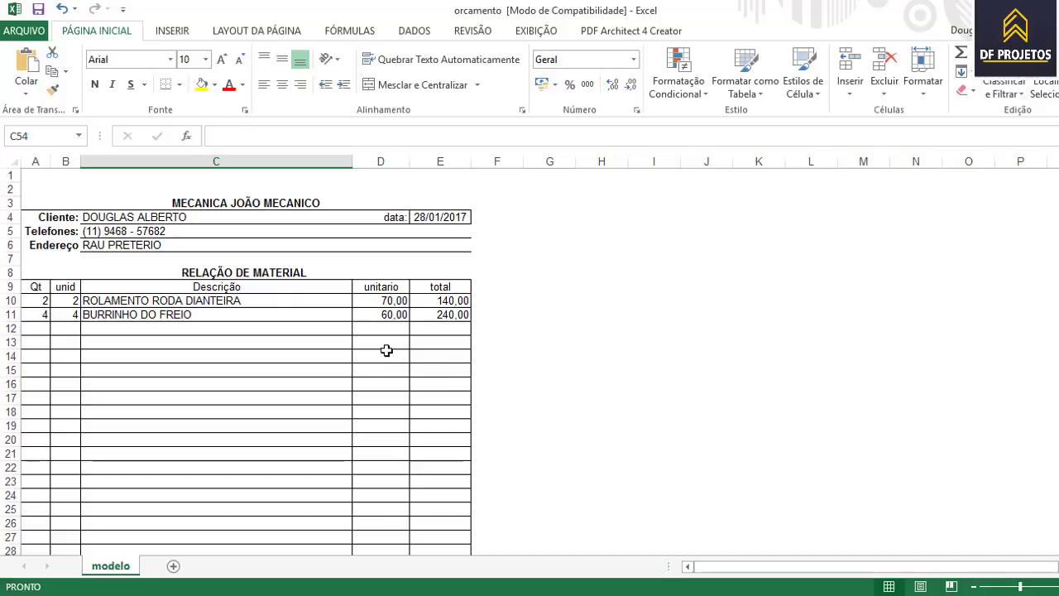
- Save the budget as PDF named ORÇAMENTO DOULAS in the Orçamento folder
{"action": "left_click", "coordinate": [44, 35]}
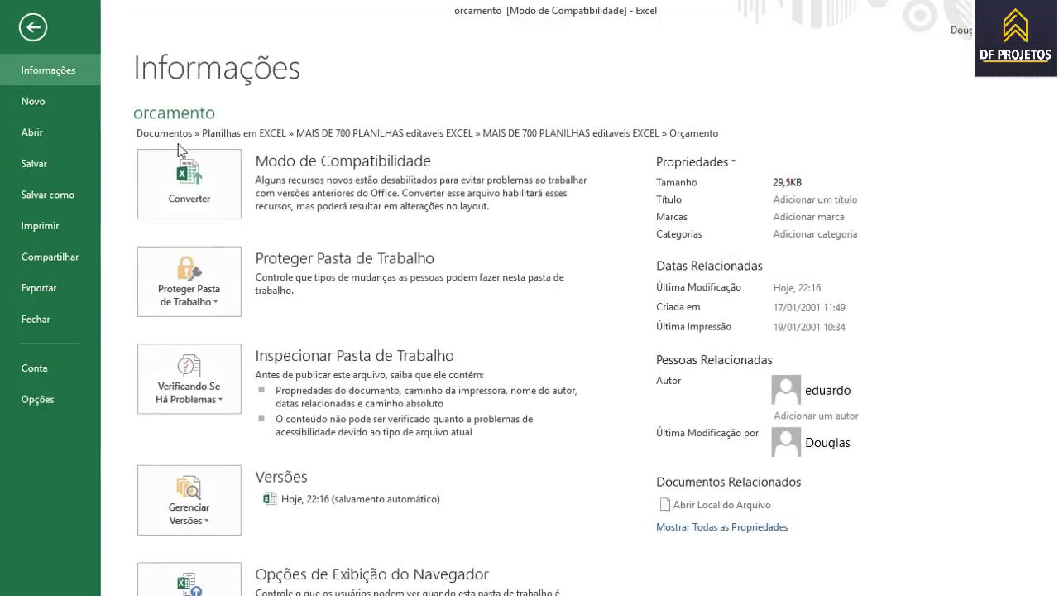
{"action": "left_click", "coordinate": [57, 195]}
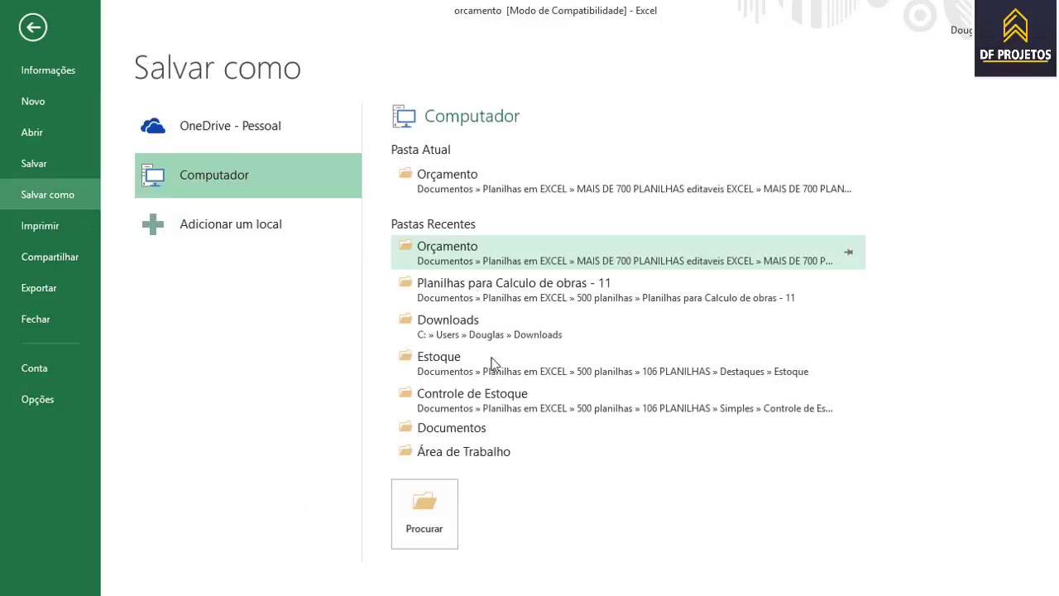
{"action": "left_click", "coordinate": [502, 182]}
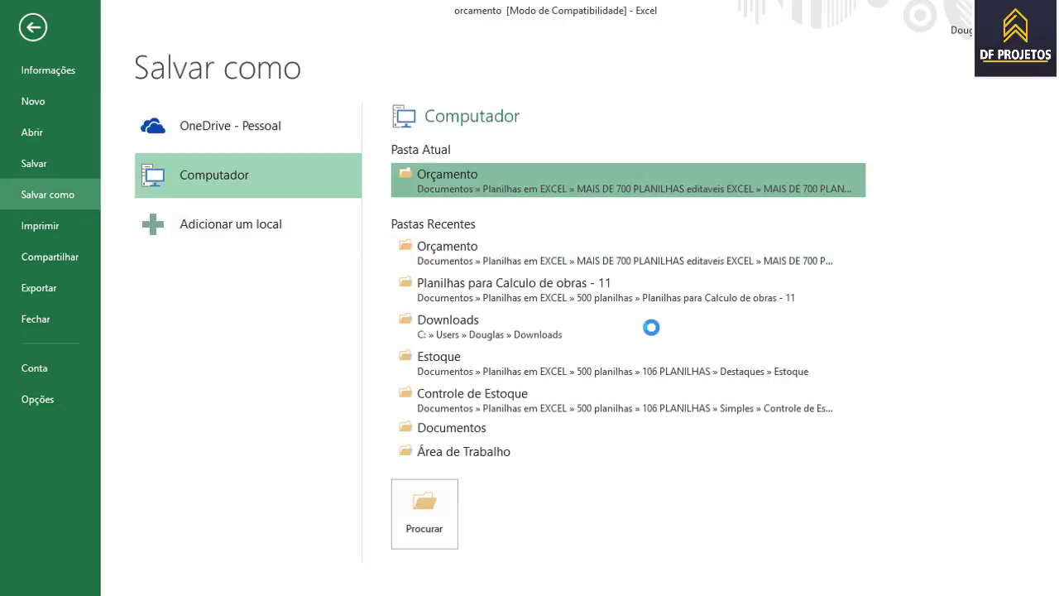
{"action": "left_click", "coordinate": [253, 303]}
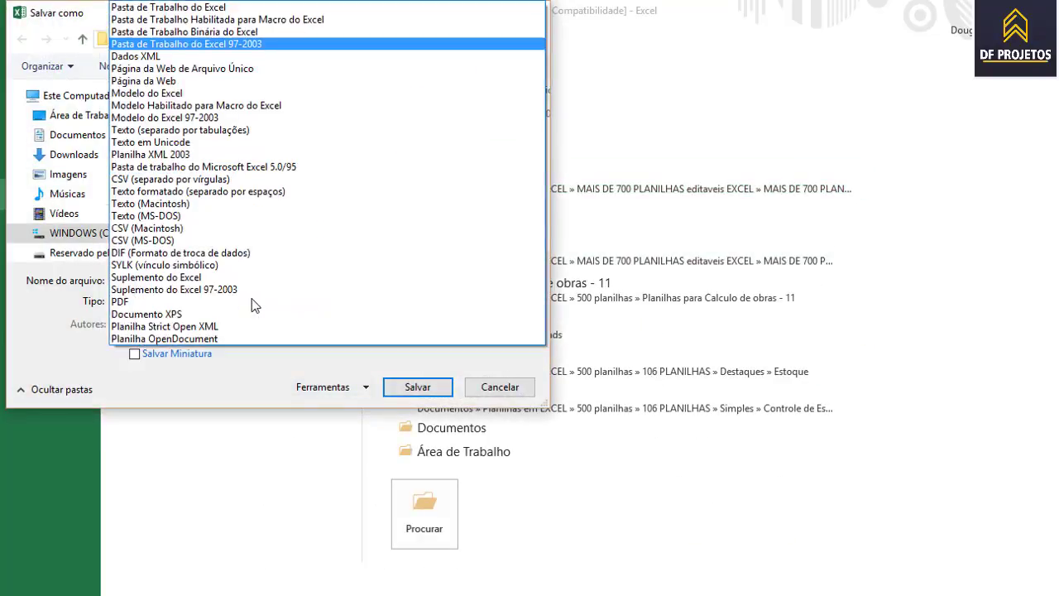
{"action": "left_click", "coordinate": [126, 302]}
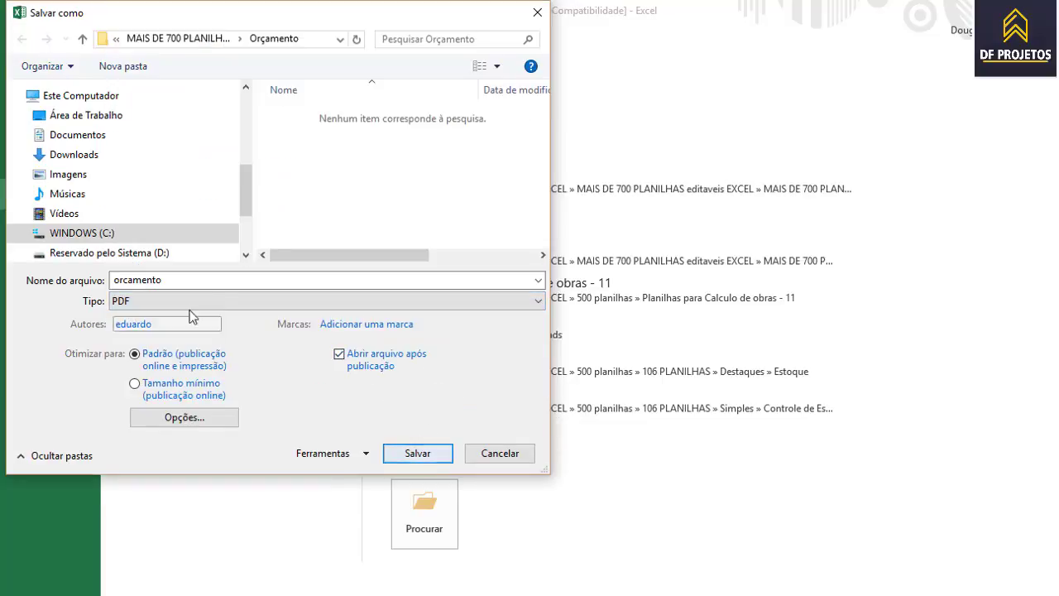
{"action": "left_click_drag", "start_coordinate": [179, 280], "coordinate": [101, 283]}
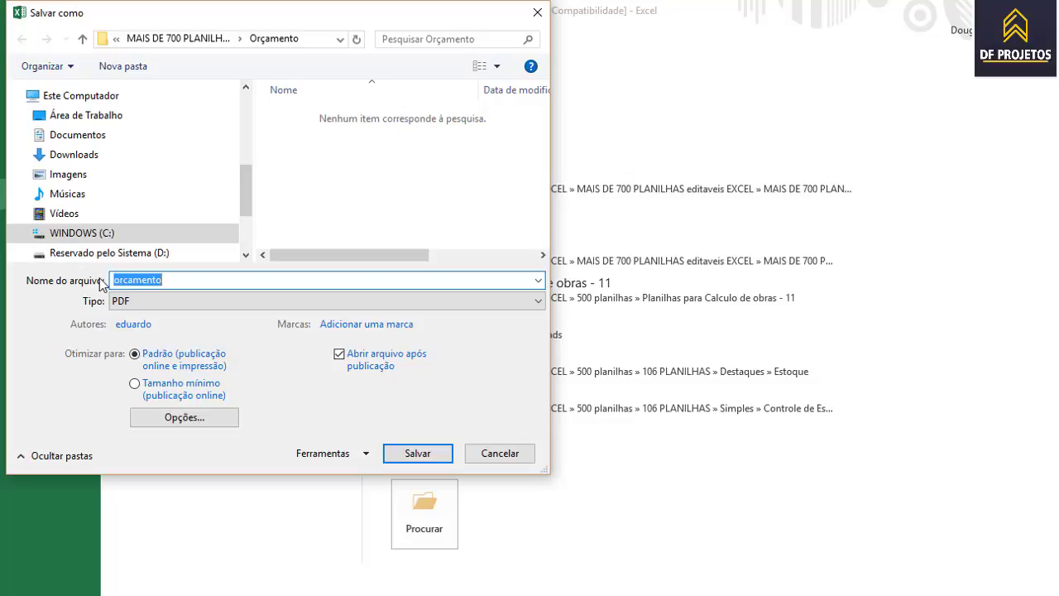
{"action": "type", "text": "ORÇAMENTO DOULAS"}
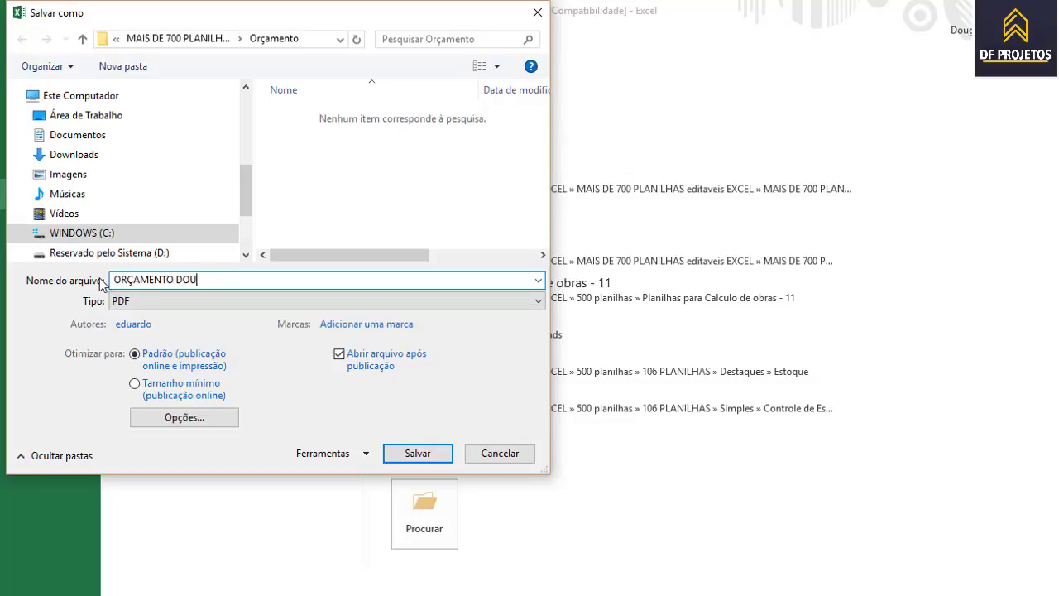
{"action": "left_click", "coordinate": [421, 463]}
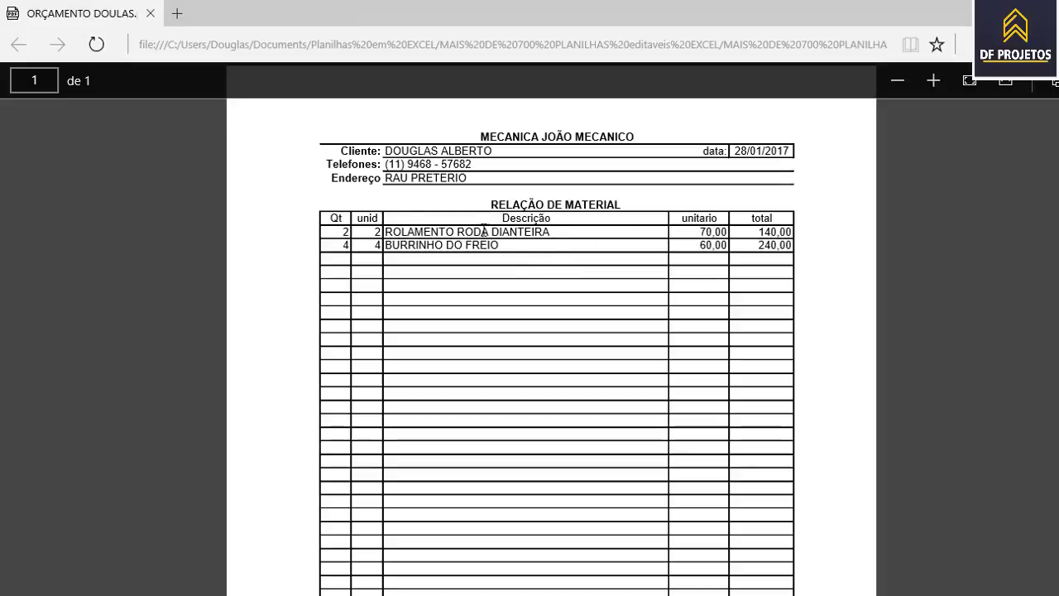
- Scroll the exported PDF in Edge to check the totals, then return to Excel
{"action": "scroll", "coordinate": [702, 267], "scroll_direction": "down", "scroll_amount": 5}
{"action": "scroll", "coordinate": [706, 269], "scroll_direction": "down", "scroll_amount": 2}
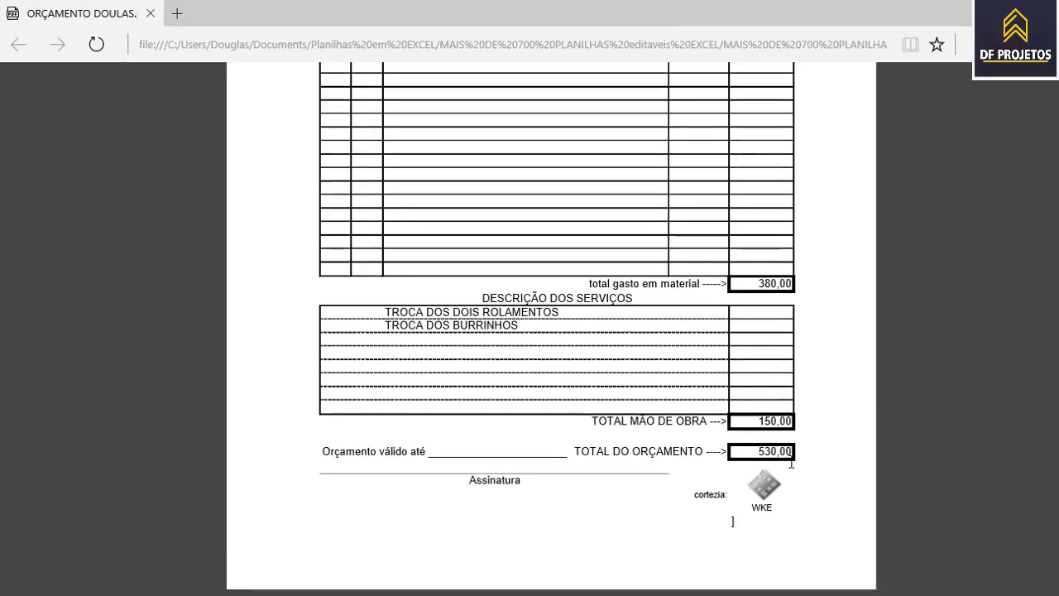
{"action": "scroll", "coordinate": [794, 449], "scroll_direction": "up", "scroll_amount": 8}
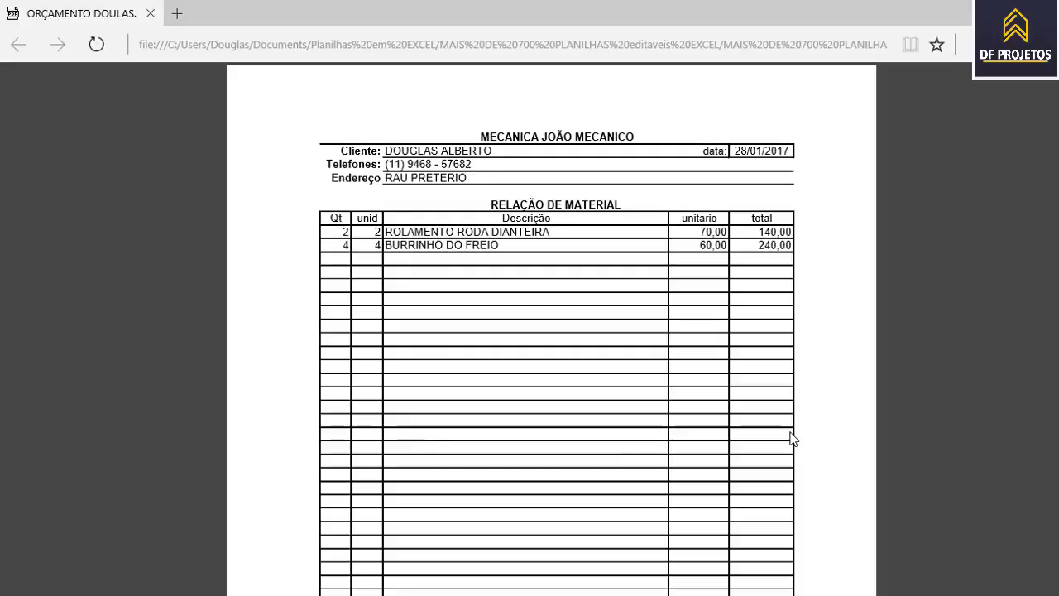
{"action": "scroll", "coordinate": [792, 437], "scroll_direction": "down", "scroll_amount": 8}
{"action": "scroll", "coordinate": [792, 437], "scroll_direction": "up", "scroll_amount": 8}
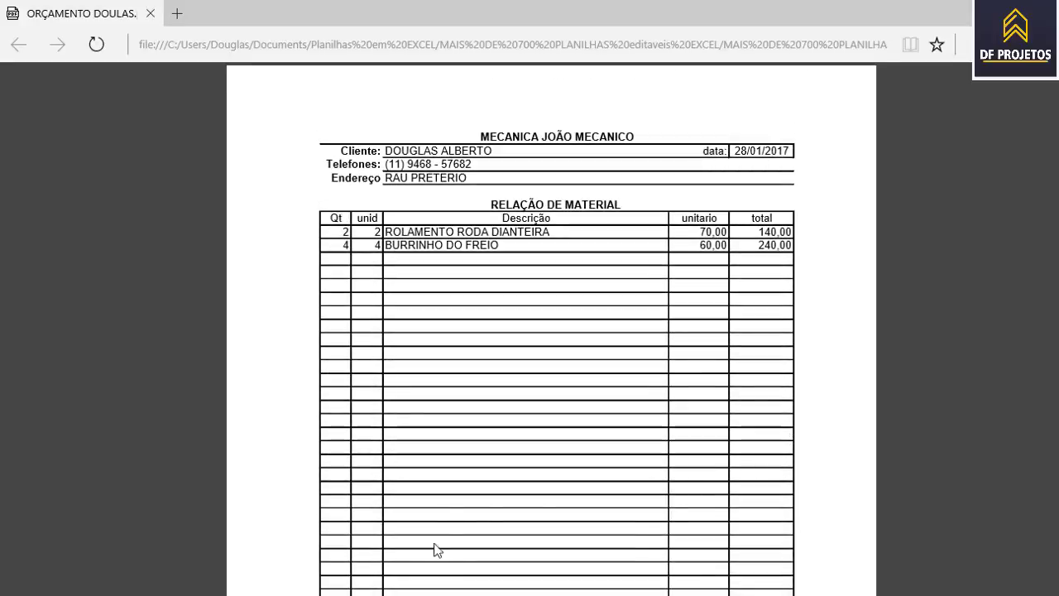
{"action": "left_click", "coordinate": [487, 595]}
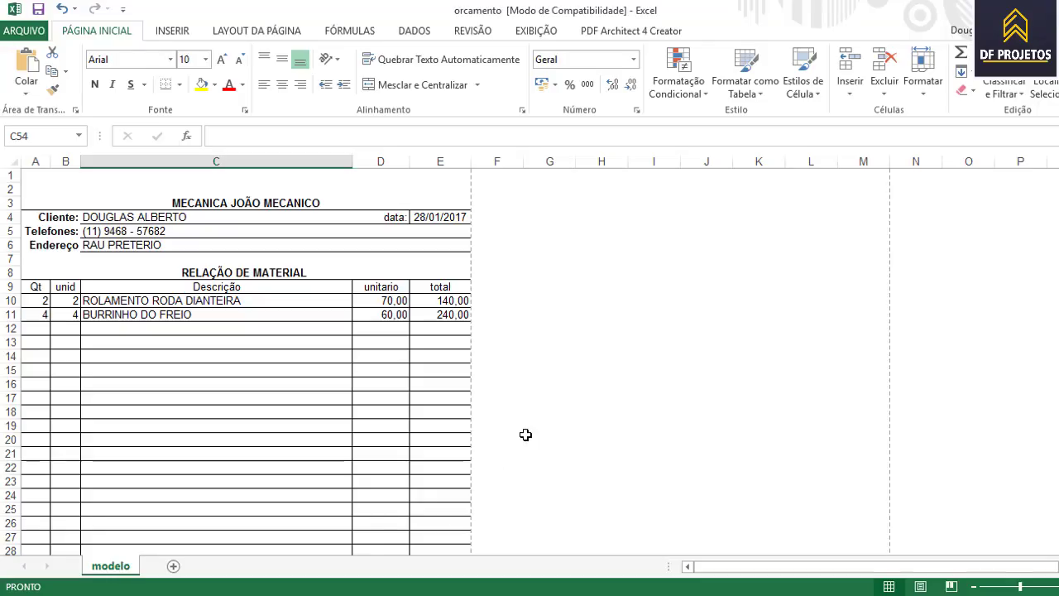